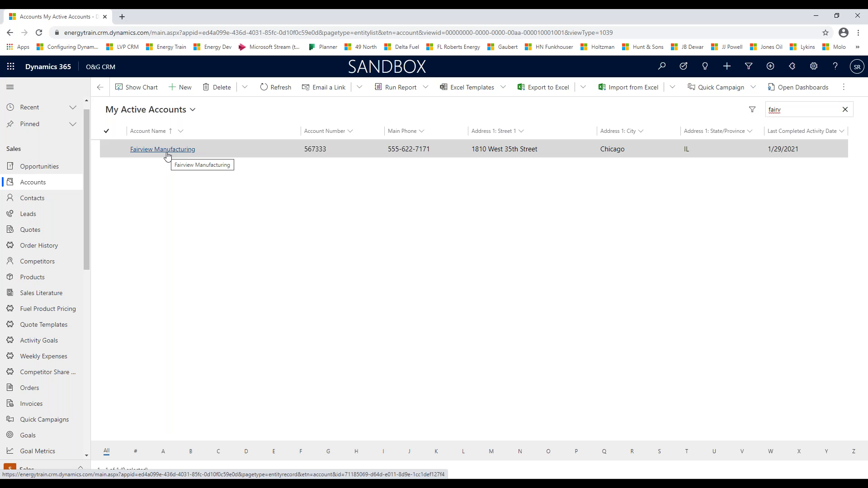
Step: Open the Fairview Manufacturing account and review its amounts, contacts and product summary, open activities and opportunities, and active order history
left_click(166, 152)
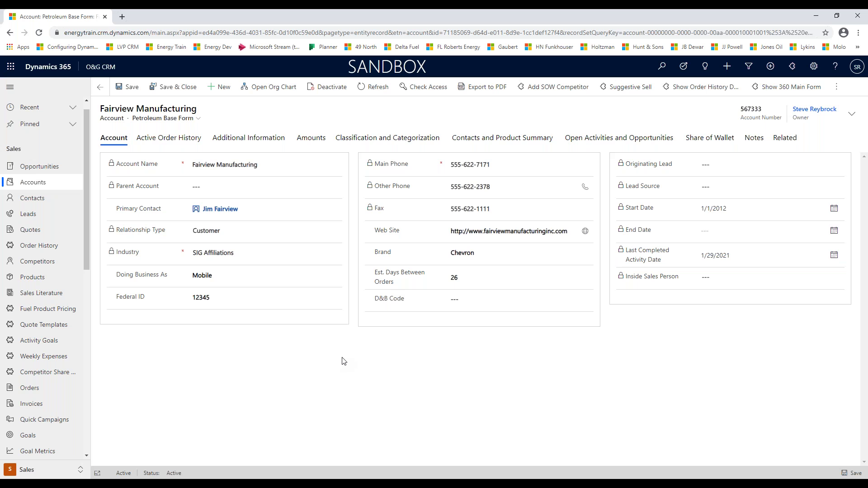
left_click(312, 141)
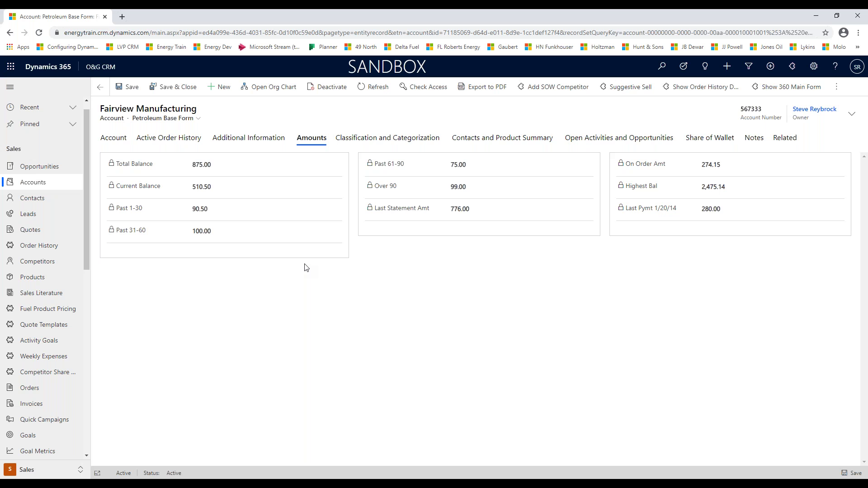
left_click(493, 139)
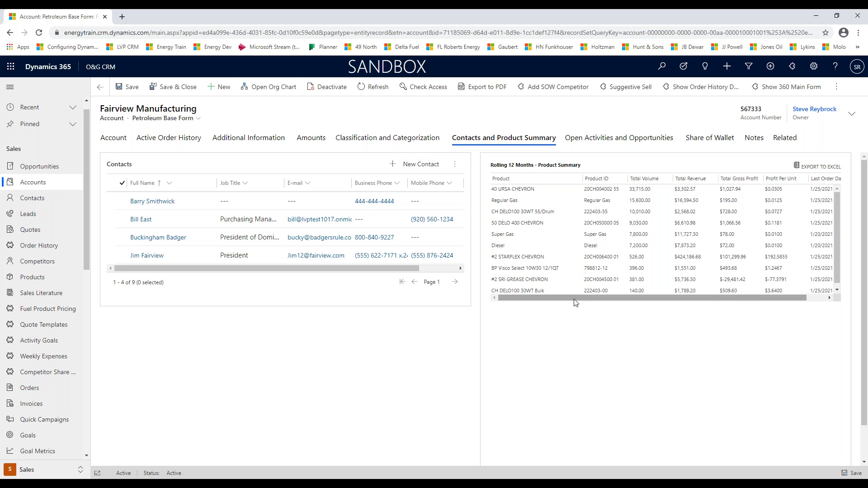
left_click_drag(576, 303, 657, 303)
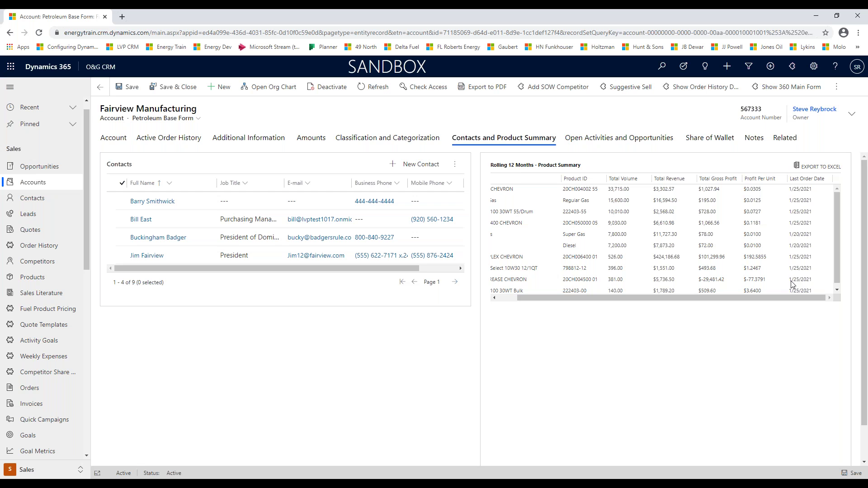
left_click(616, 141)
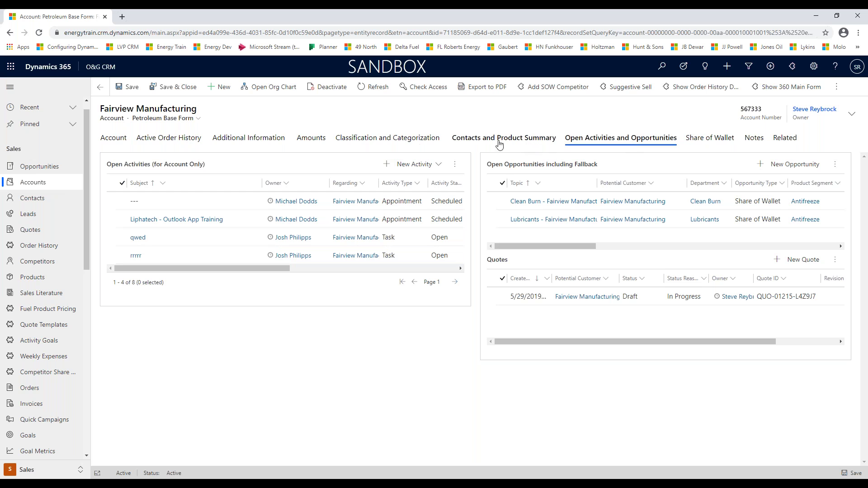
left_click(185, 142)
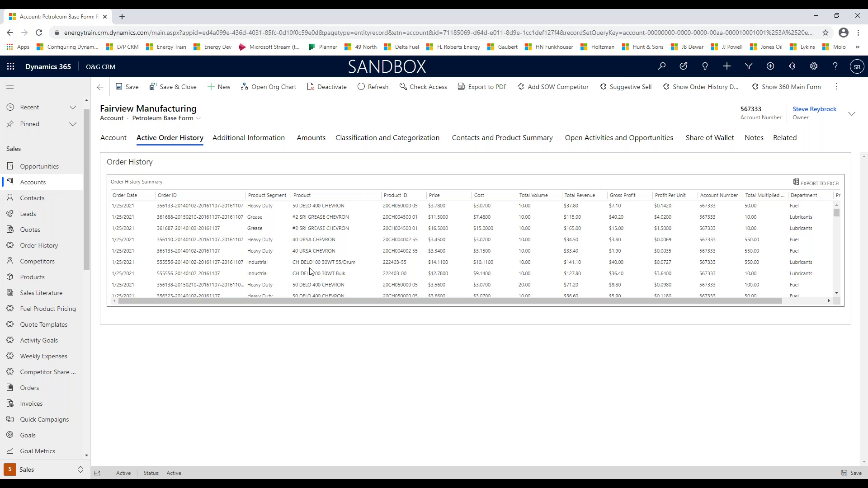
Step: Show the account's Order History Dashboard and examine the gross profit charts by year-to-date, 12 months and product segment
left_click(707, 92)
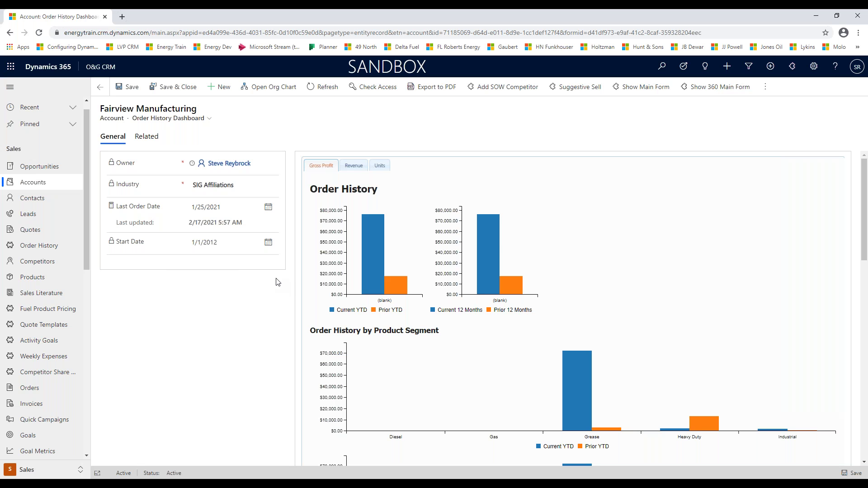
mouse_move(411, 290)
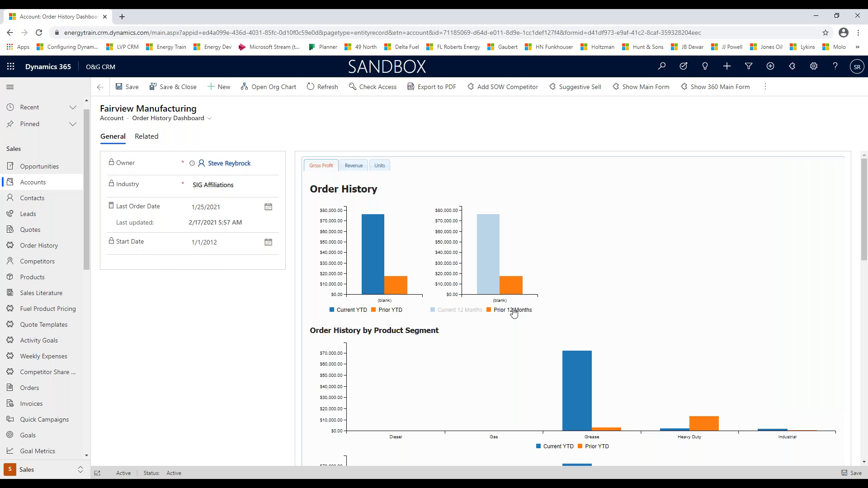
mouse_move(498, 280)
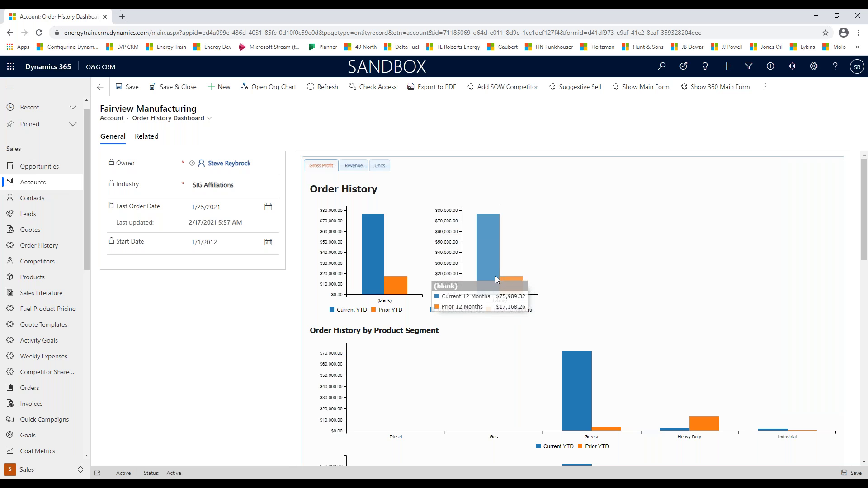
scroll(473, 332, "down", 1)
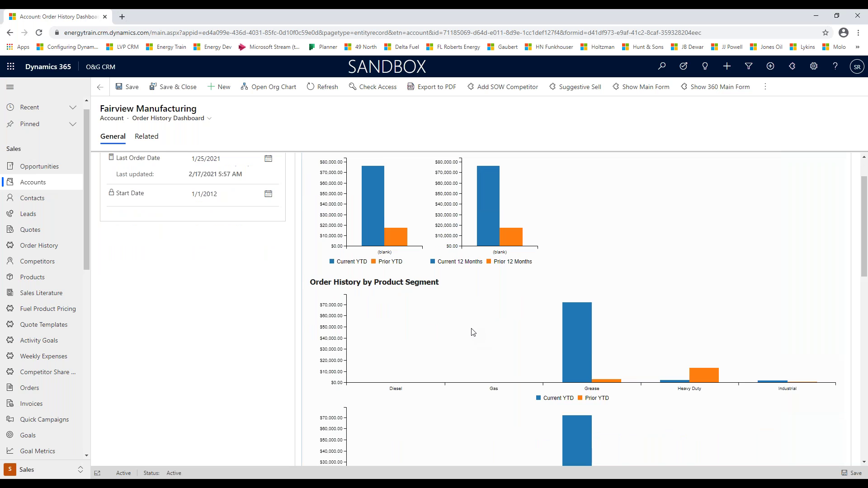
scroll(471, 330, "down", 3)
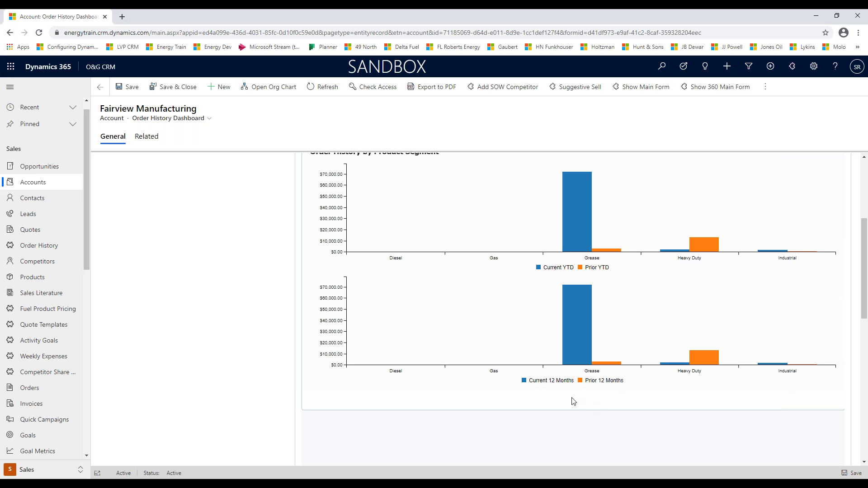
scroll(511, 396, "up", 4)
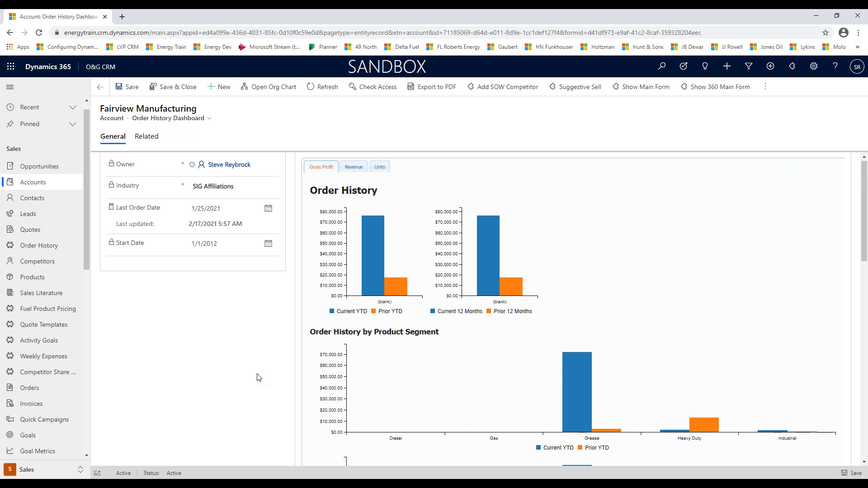
scroll(271, 371, "down", 3)
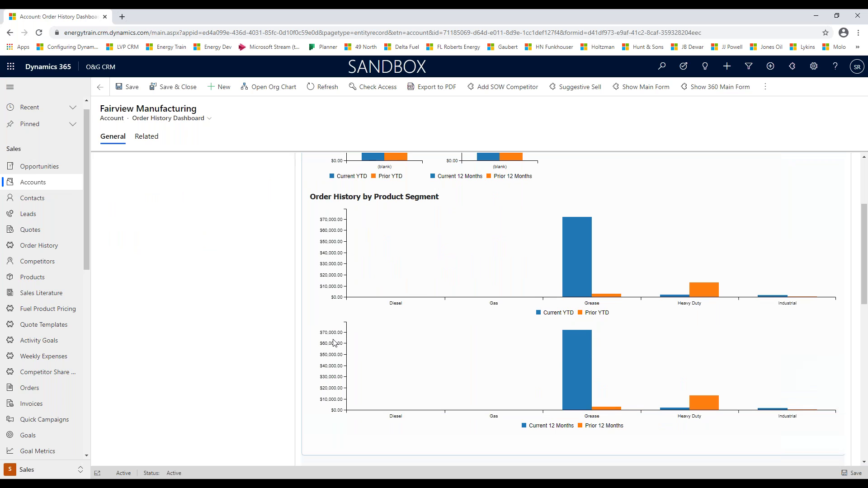
left_click(566, 317)
left_click(566, 318)
Step: Open the Lubricants - AA Oil Co. opportunity and review its Presentation stage details and key information
left_click(37, 171)
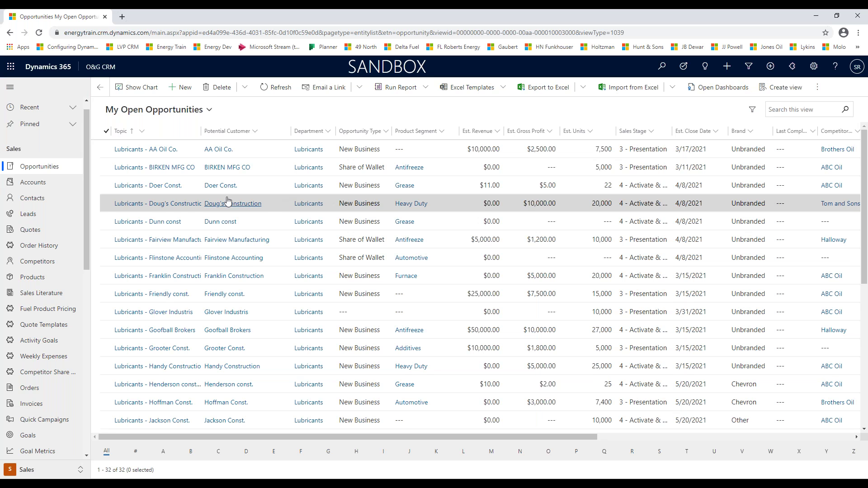
double_click(267, 149)
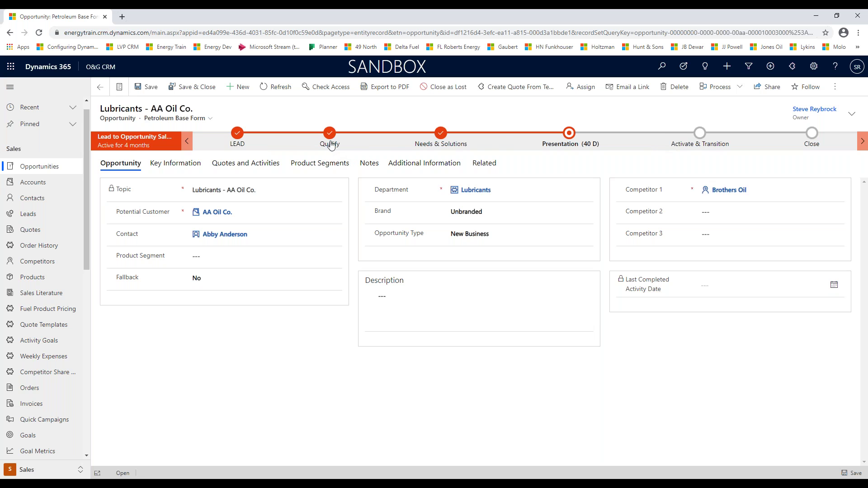
left_click(571, 136)
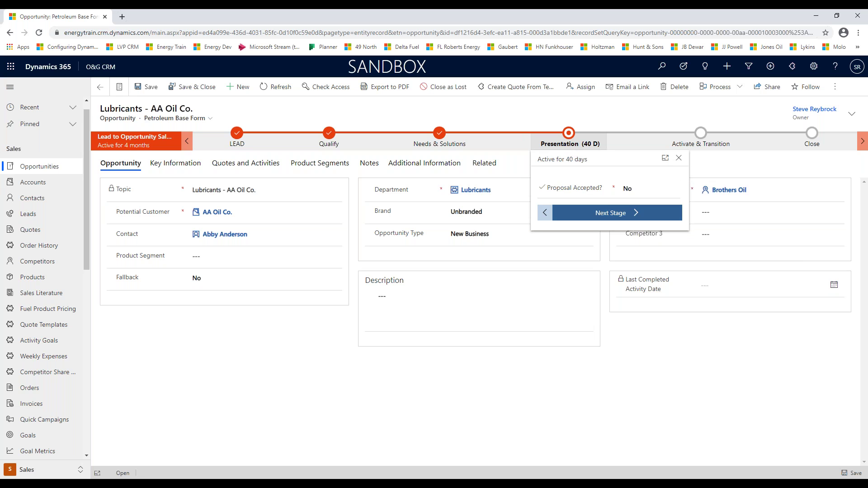
left_click(679, 160)
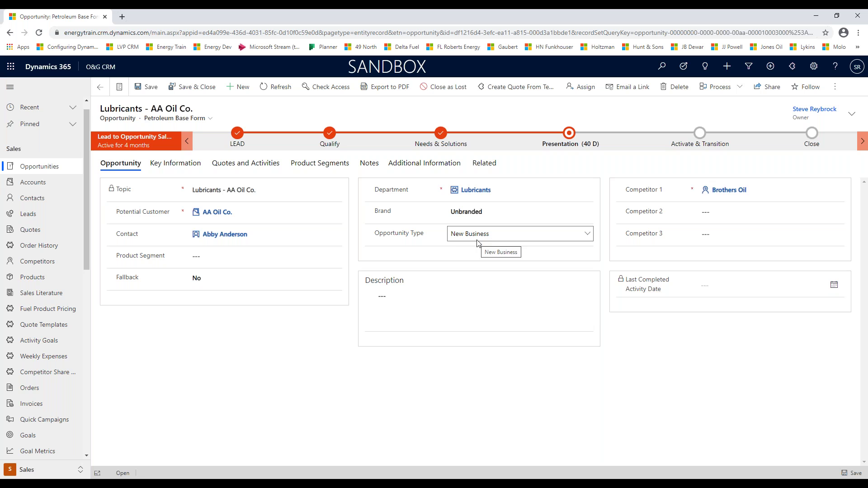
left_click(182, 167)
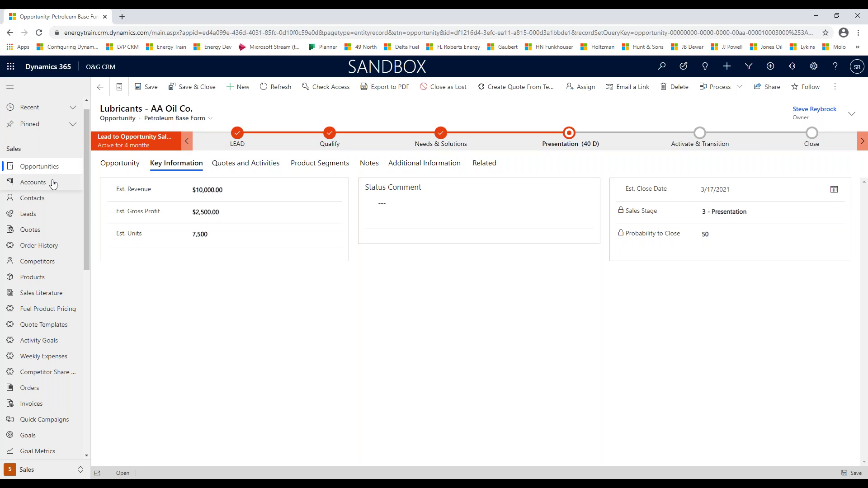
Step: Switch the opportunities list to the Open Opportunities view and sort it by Est. Units from highest to lowest
left_click(40, 169)
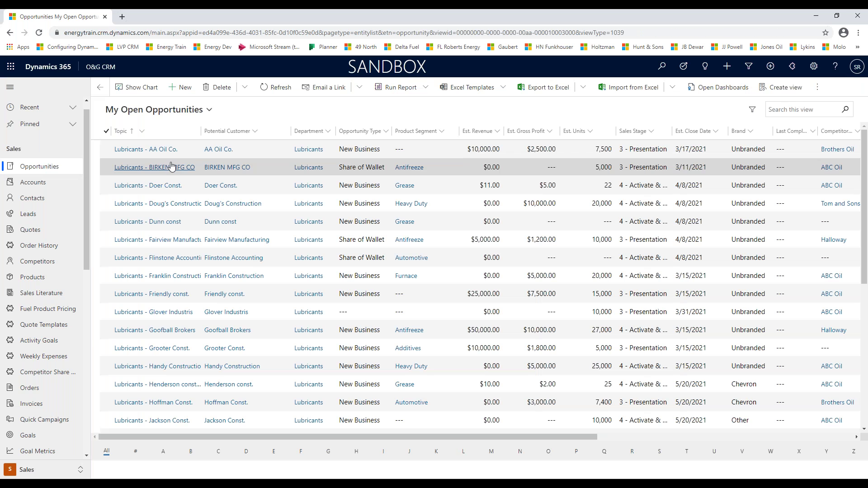
left_click(158, 110)
scroll(190, 273, "down", 1)
scroll(190, 273, "down", 8)
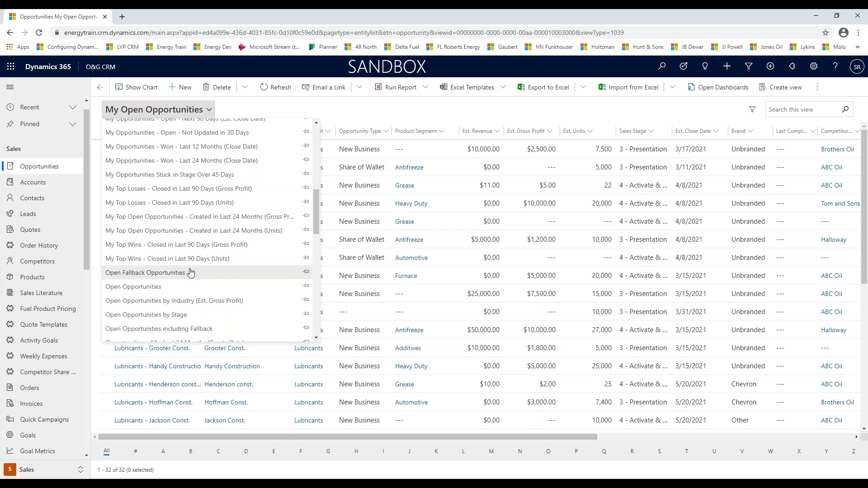
scroll(172, 269, "down", 2)
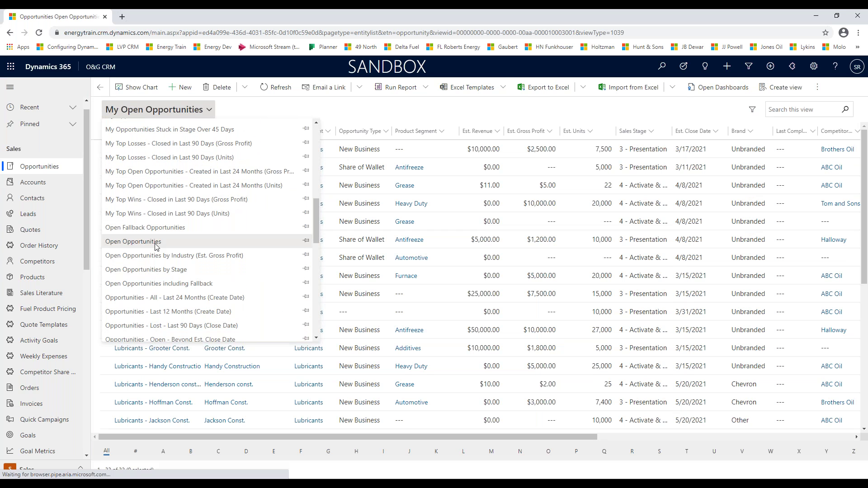
left_click(156, 243)
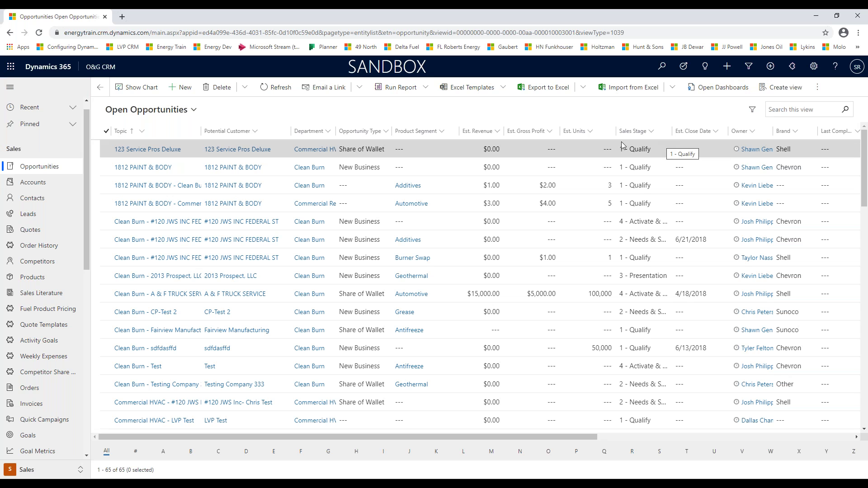
left_click(590, 131)
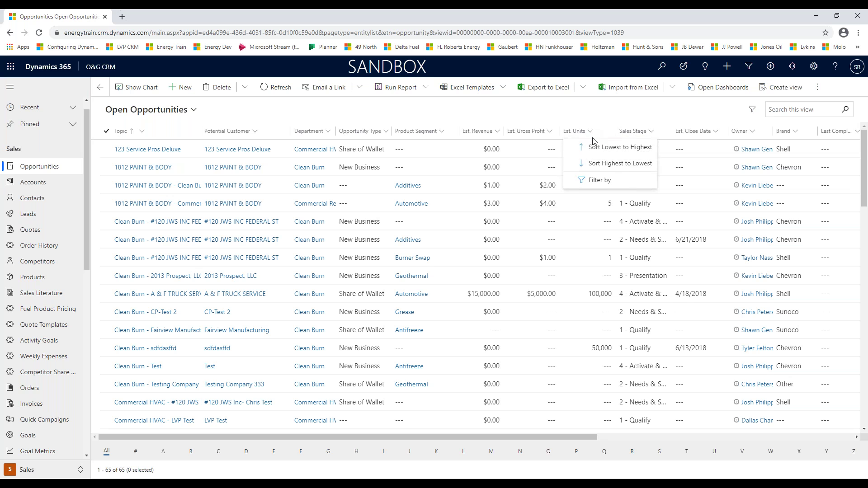
left_click(605, 163)
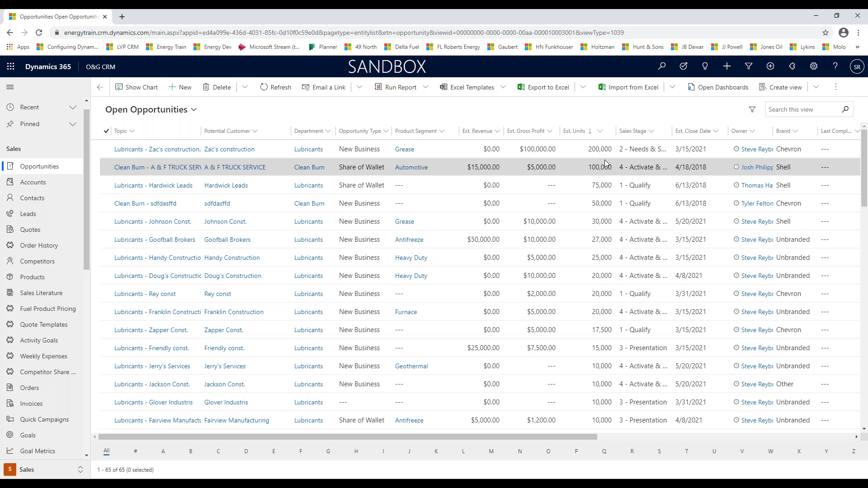
Step: Filter the open opportunities to those whose Sales Stage equals 4 - Activate & Transition and look over the list columns
left_click(652, 131)
left_click(658, 181)
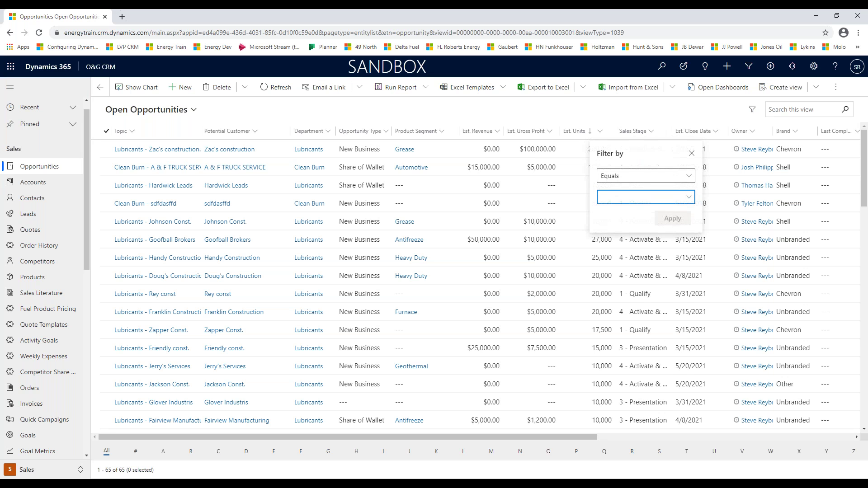
left_click(690, 201)
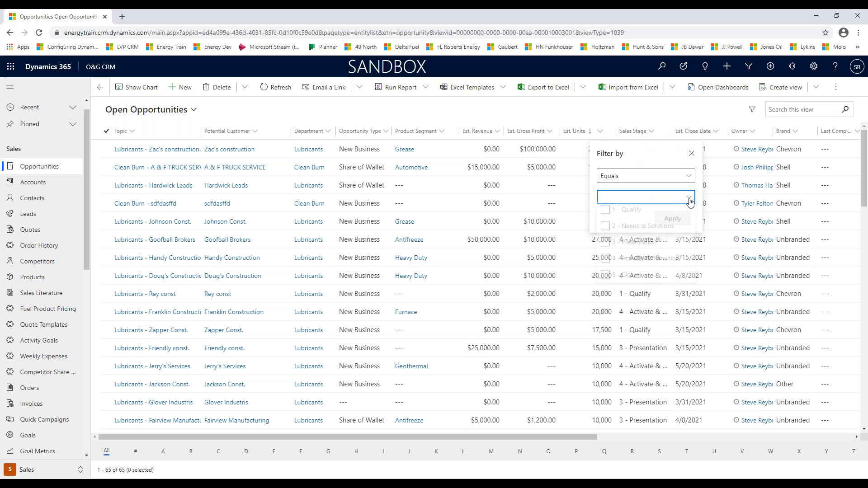
left_click(632, 262)
left_click(677, 157)
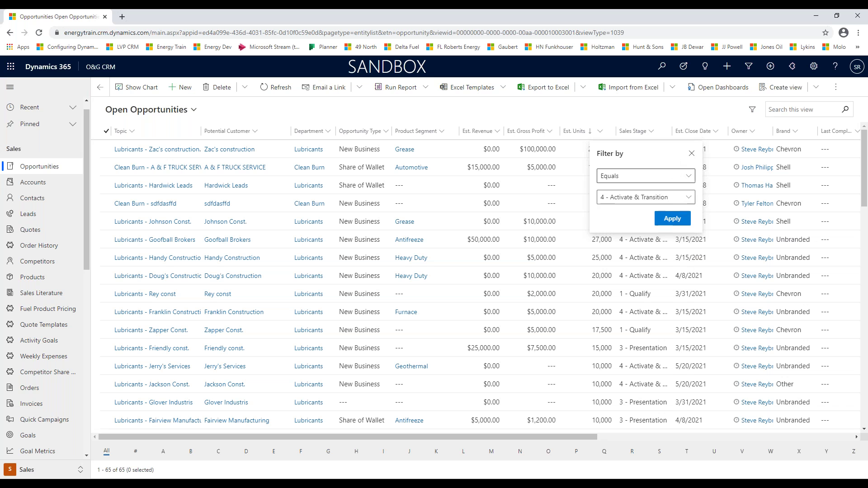
left_click(673, 220)
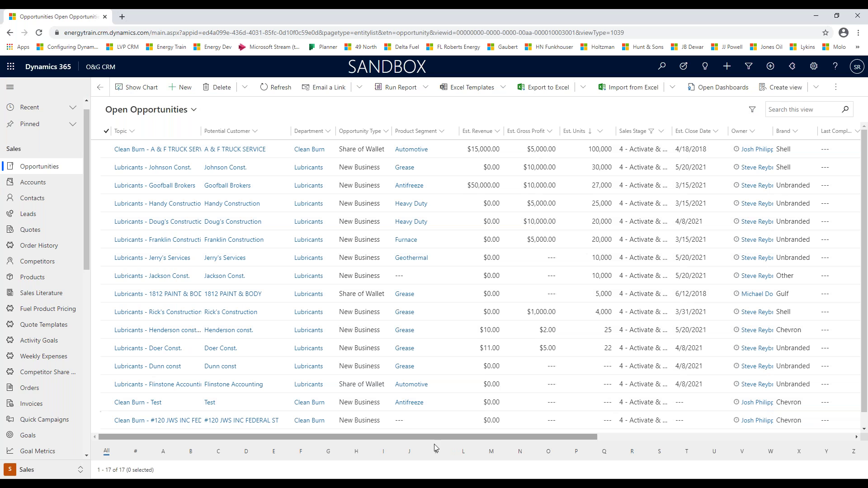
left_click_drag(444, 436, 523, 438)
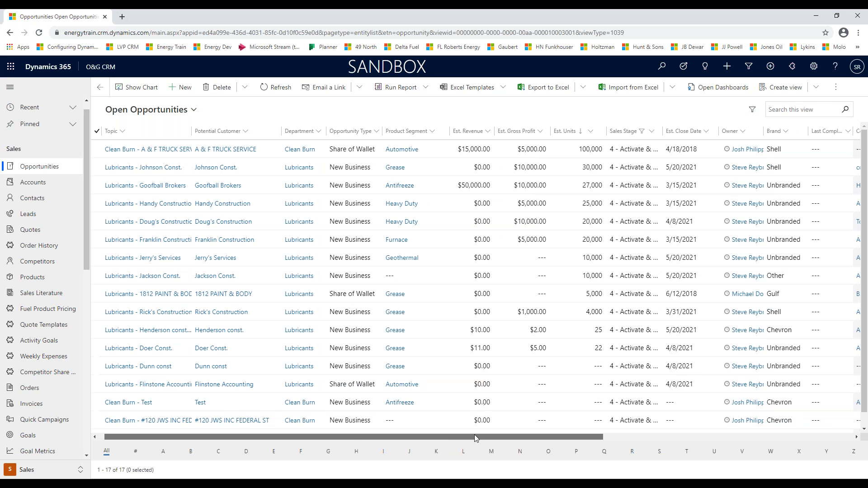
scroll(488, 325, "left", 3)
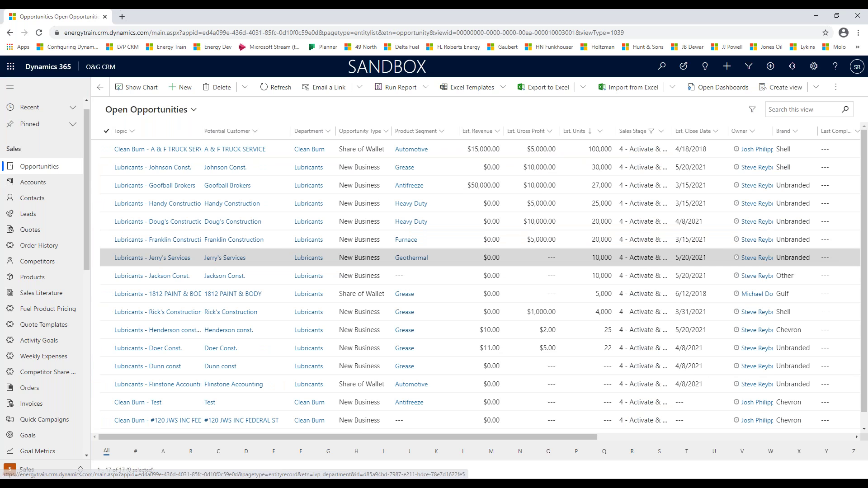
Step: Change to the Workplace area and examine the open opportunity record count by owner on its dashboard
left_click(82, 470)
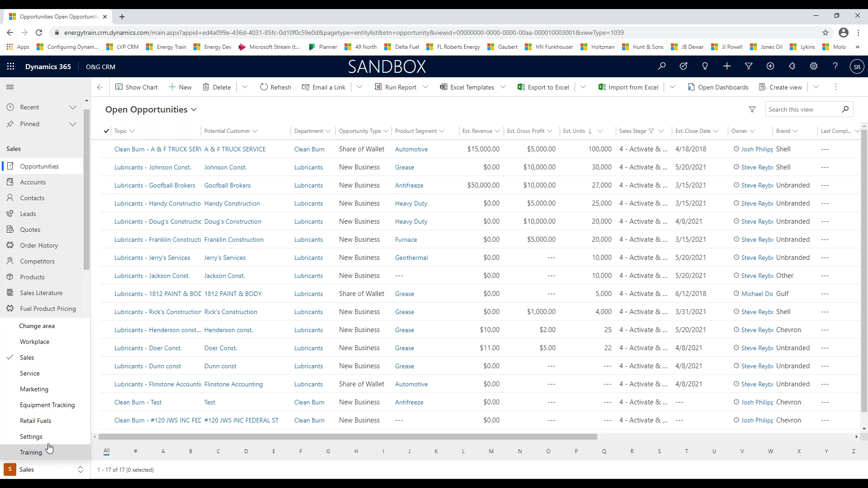
left_click(40, 344)
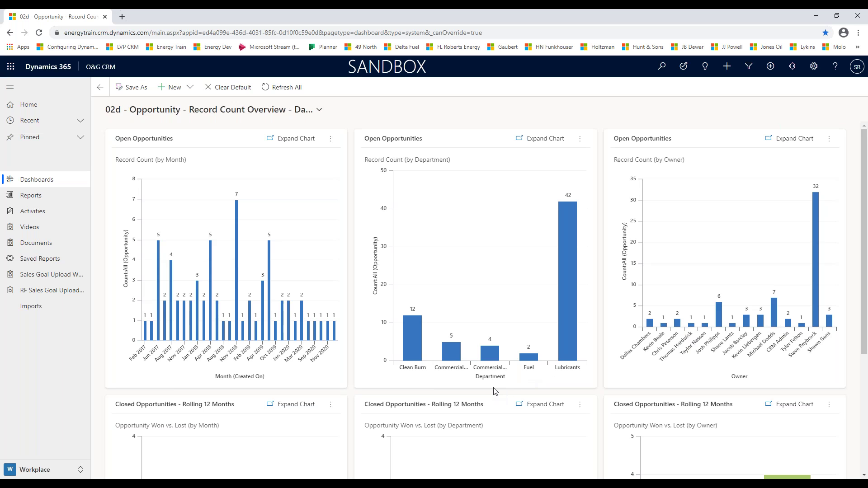
mouse_move(816, 317)
mouse_move(817, 226)
Step: Switch to the 02c - Opportunity - Units Overview dashboard and inspect the Open Opportunities By Stage funnel
left_click(318, 112)
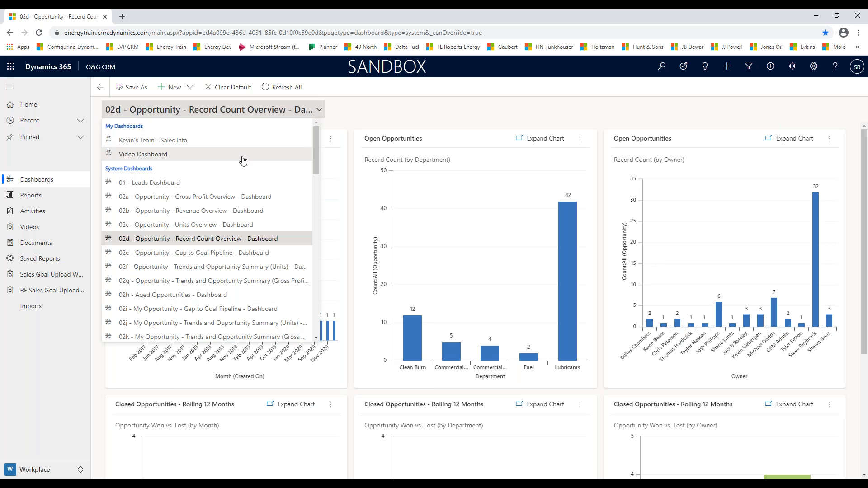
left_click(204, 225)
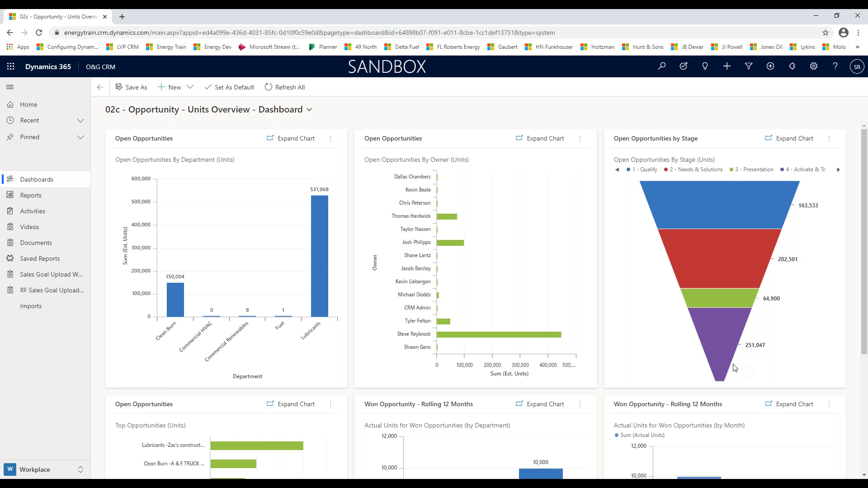
mouse_move(716, 358)
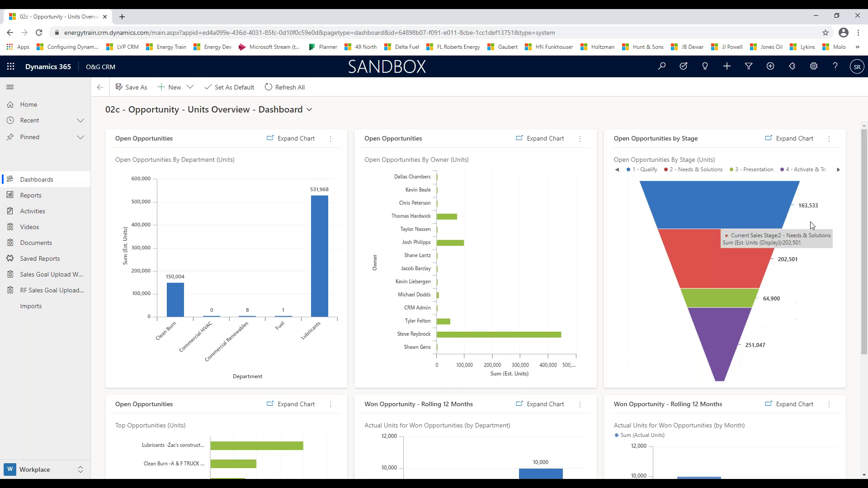
Step: Show the records behind the Open Opportunities by Stage funnel and narrow them to the 4 - Activate & Transition stage
left_click(831, 143)
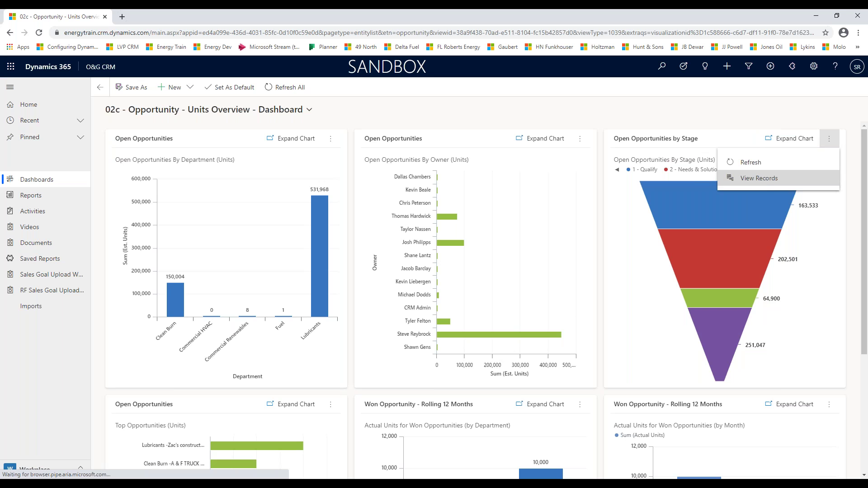
left_click(757, 180)
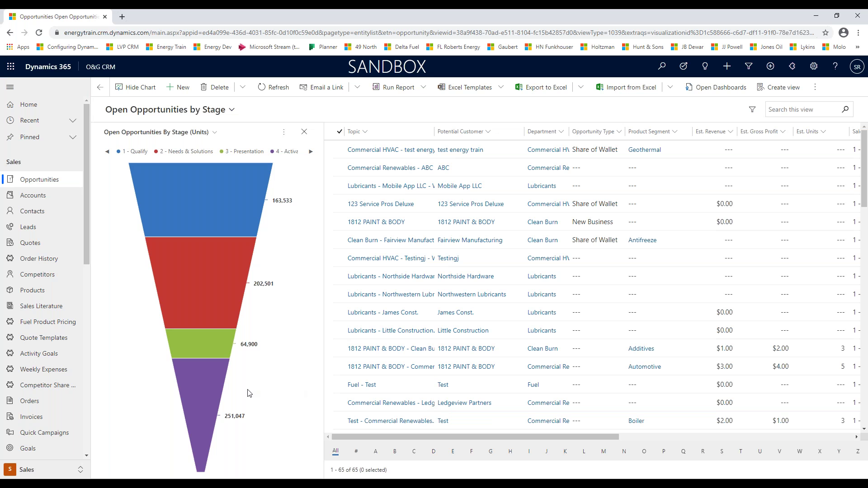
mouse_move(202, 412)
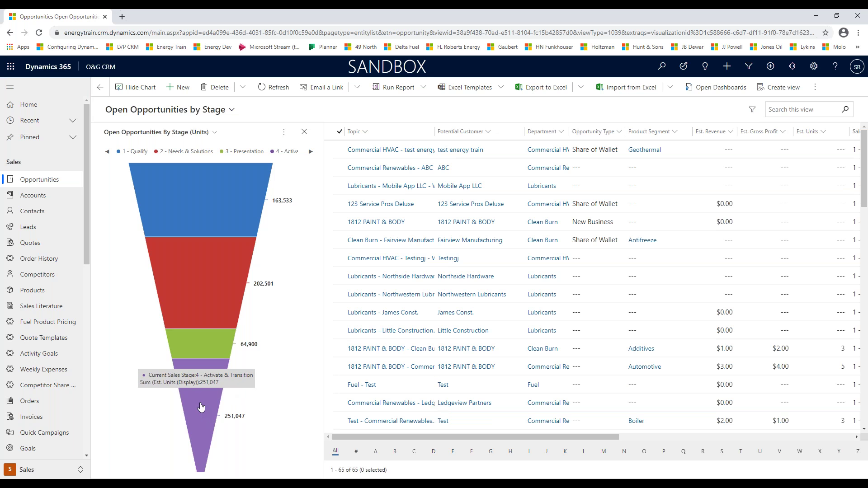
left_click(202, 408)
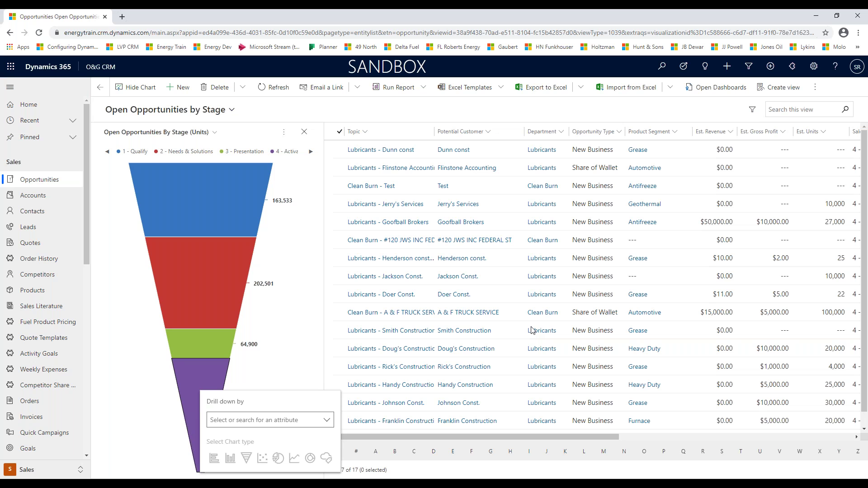
Step: Drill down the Activate & Transition stage by Owner as a column chart and narrow the list to the owner with the tallest column
left_click(328, 424)
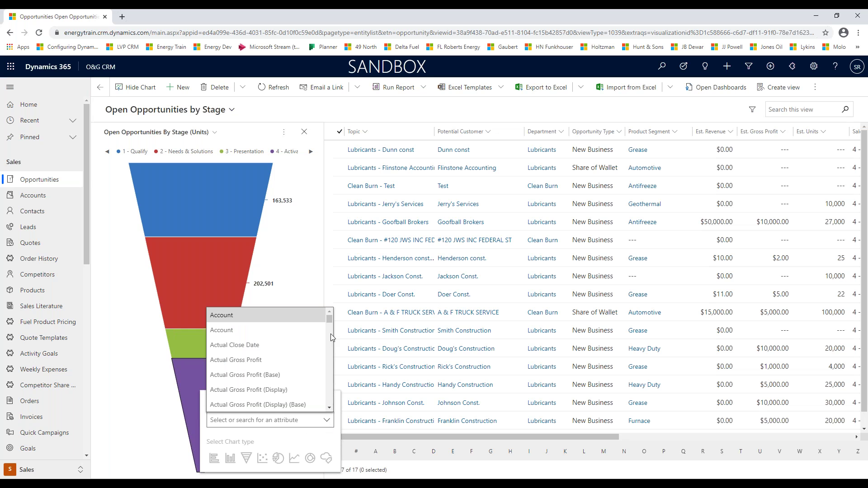
left_click_drag(329, 322, 329, 372)
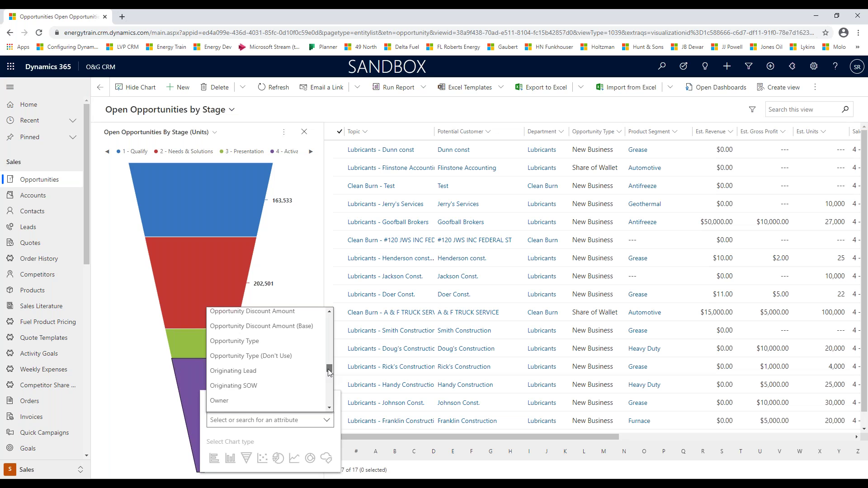
left_click(222, 401)
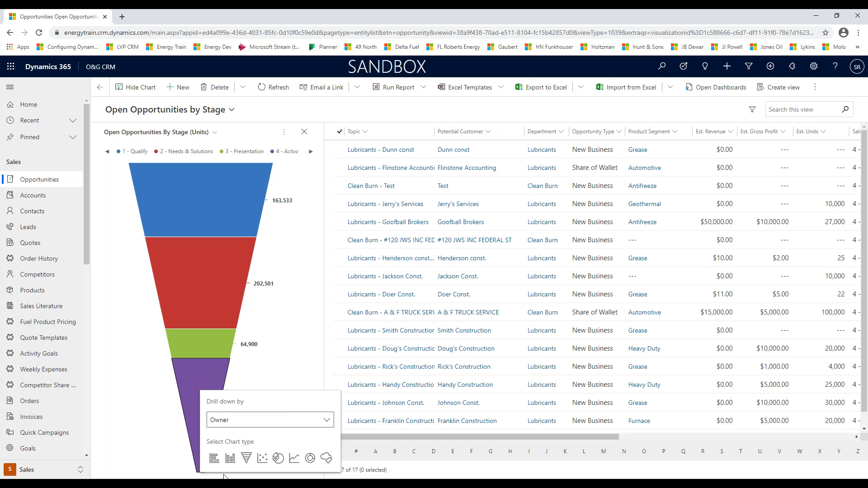
left_click(230, 460)
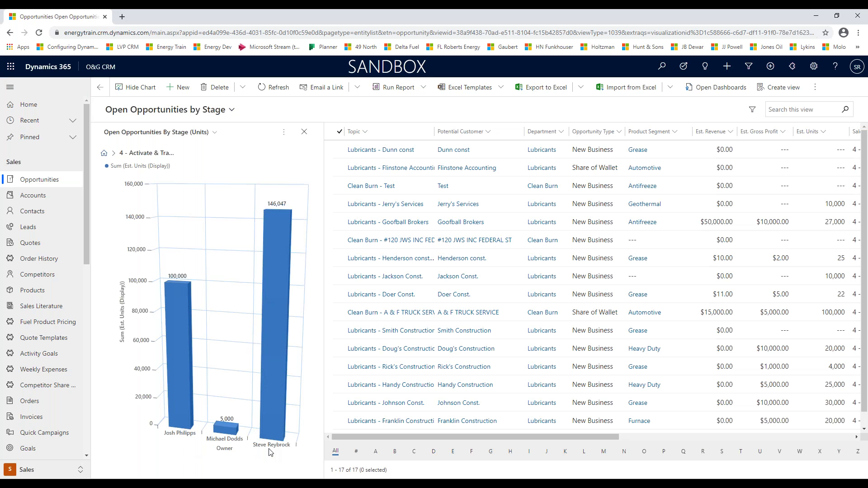
mouse_move(274, 300)
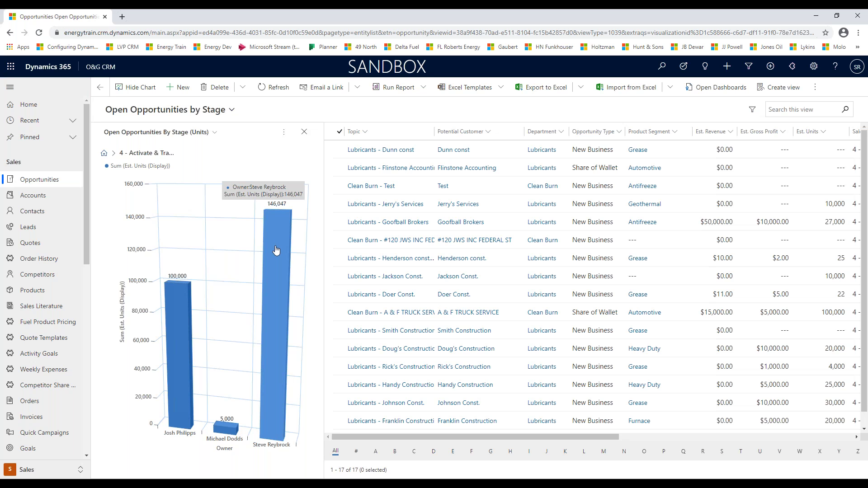
left_click(274, 397)
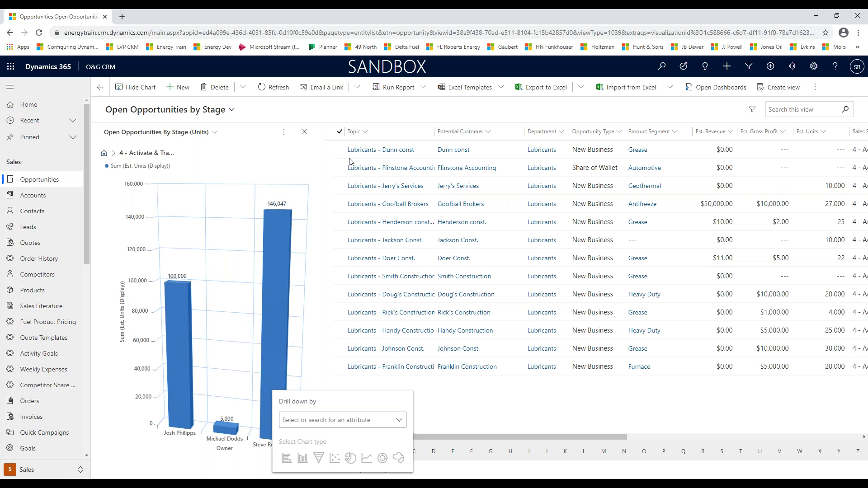
Step: Return to the units overview dashboard and switch to the 02h - Aged Opportunities dashboard to examine its charts
left_click(11, 35)
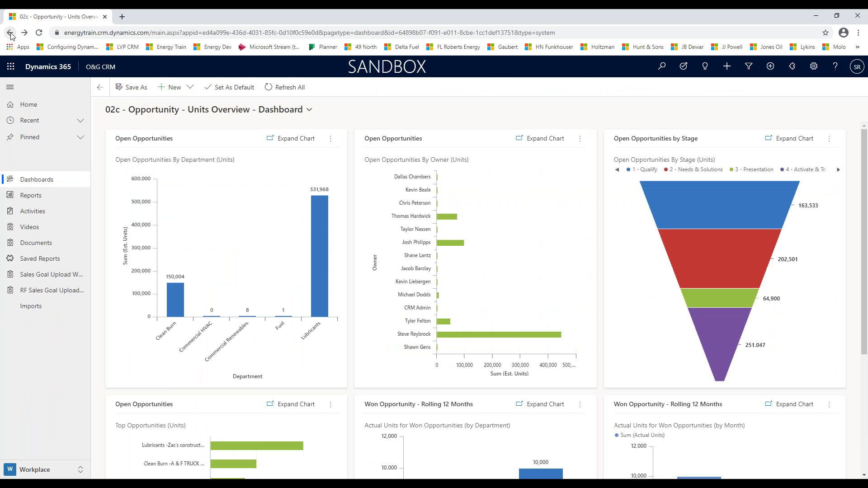
left_click(309, 110)
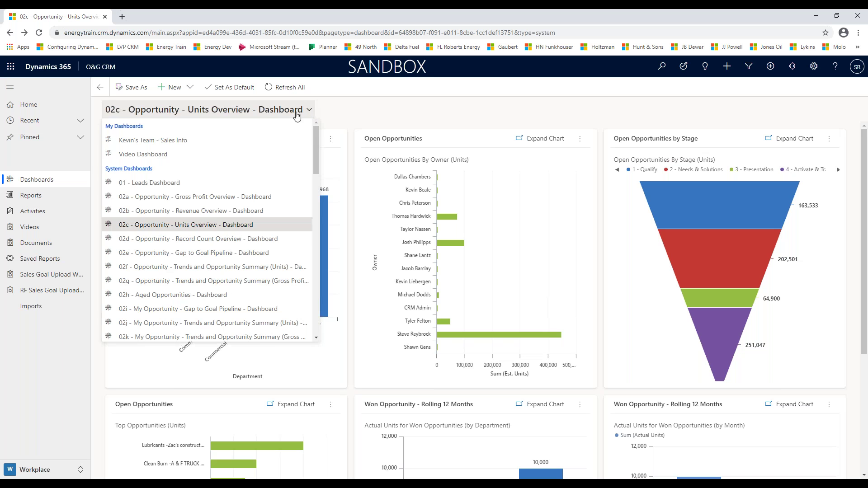
scroll(208, 249, "down", 1)
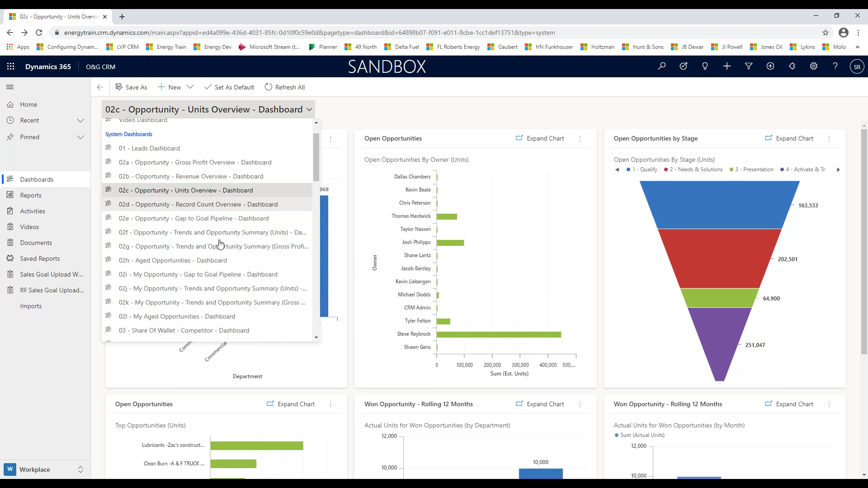
left_click(186, 255)
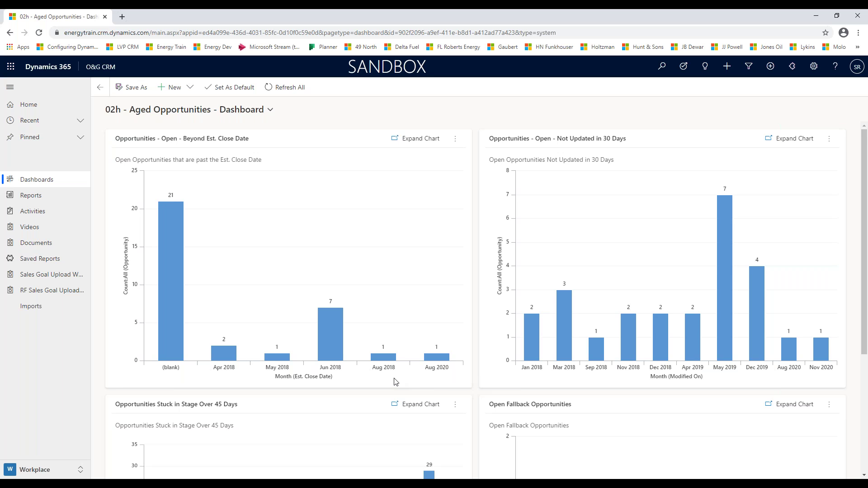
Step: Open the 305 - Strength of Pipeline report from the Energy Solution Reports list
left_click(30, 197)
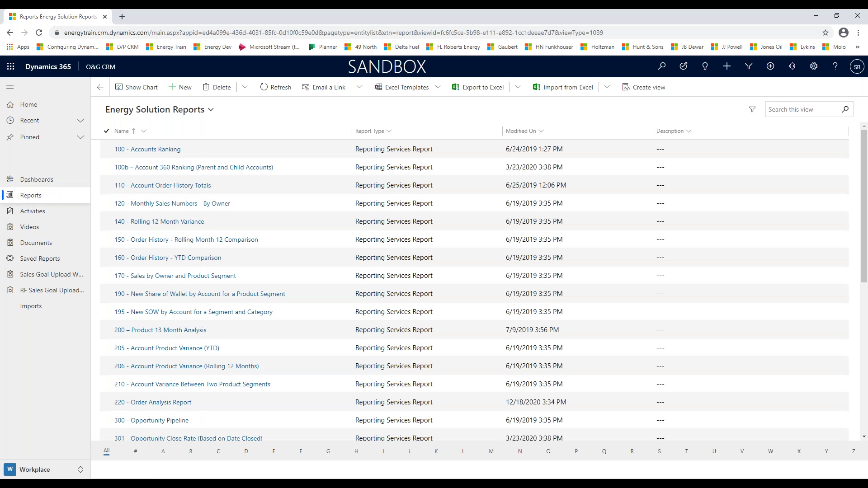
scroll(185, 286, "down", 1)
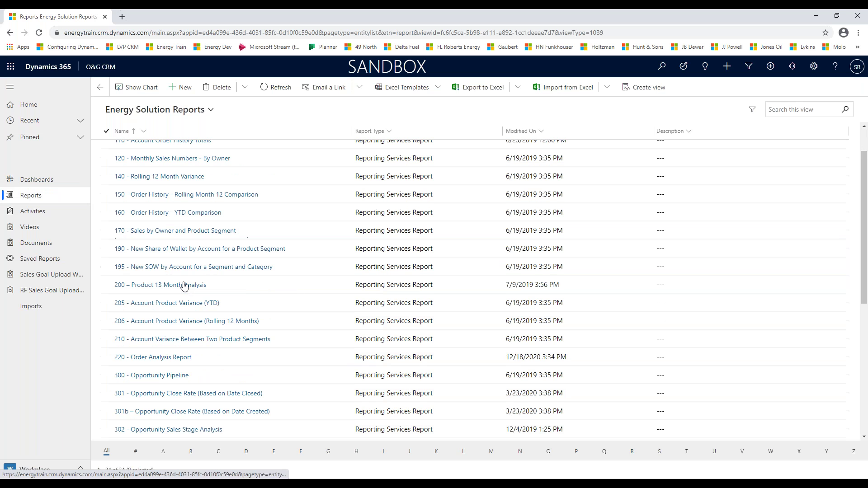
scroll(184, 285, "down", 3)
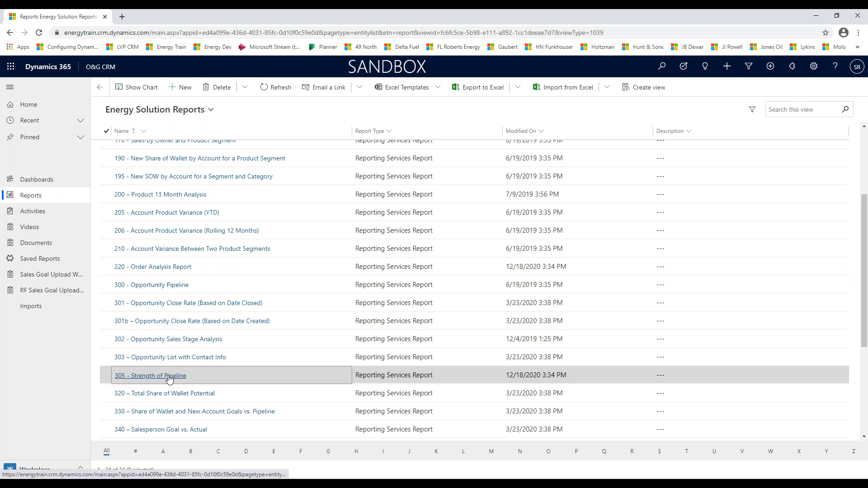
left_click(179, 375)
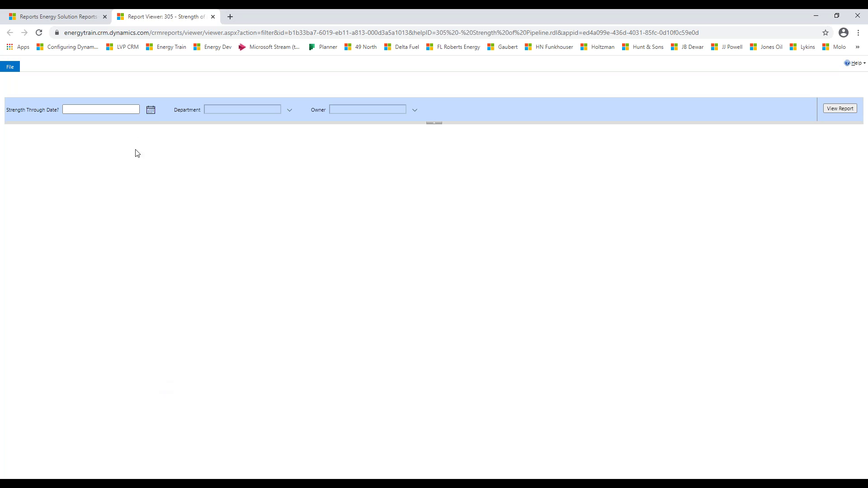
Step: Set the report's Strength Through Date to 4/30/2021 and its departments to Fuel and Lubricants
left_click(152, 112)
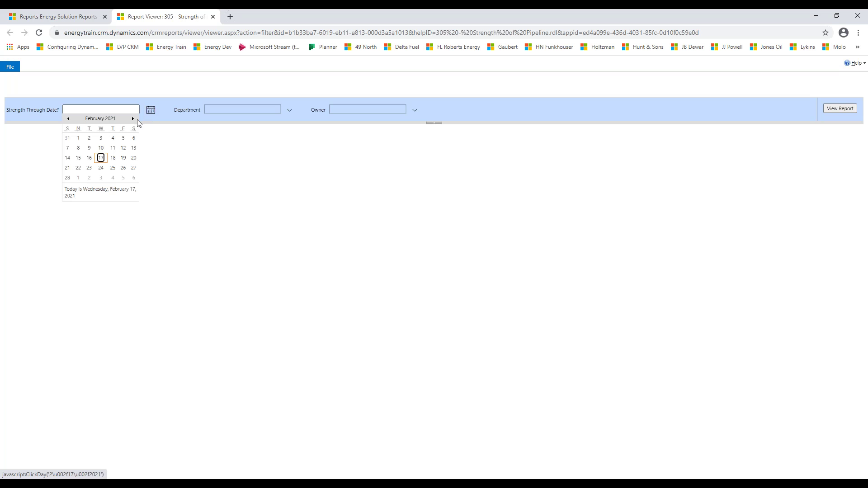
left_click(133, 120)
left_click(133, 120)
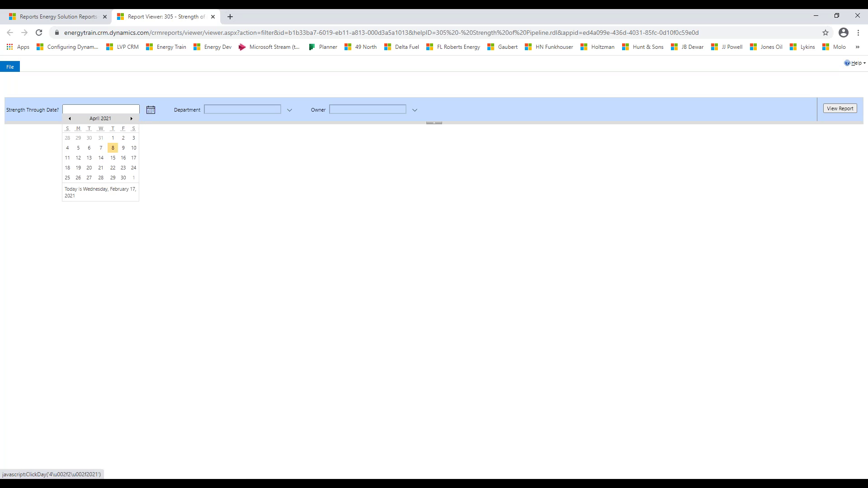
left_click(123, 178)
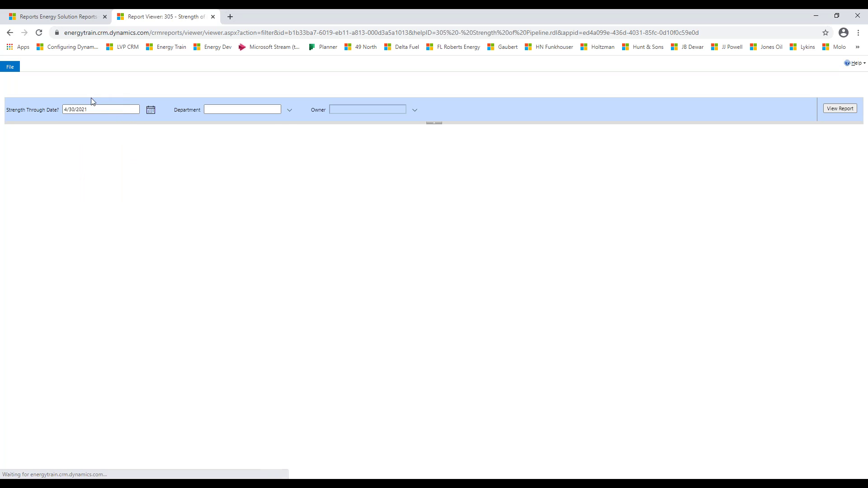
left_click(290, 111)
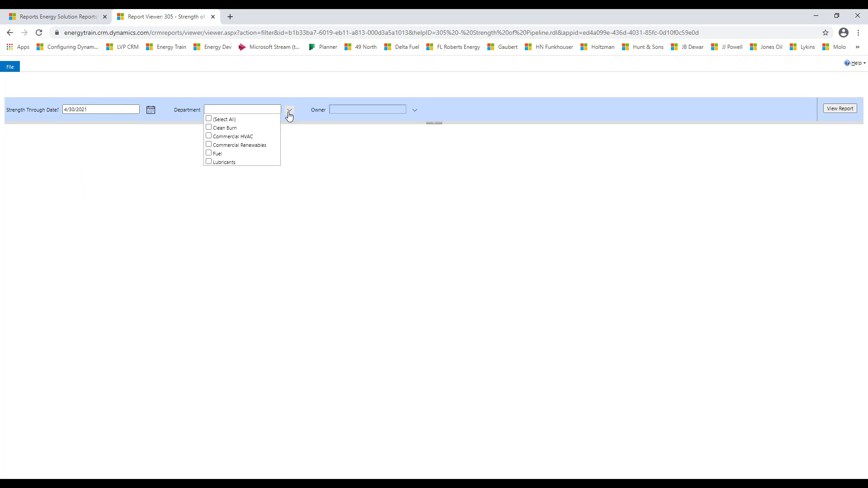
left_click(209, 153)
left_click(209, 161)
left_click(323, 193)
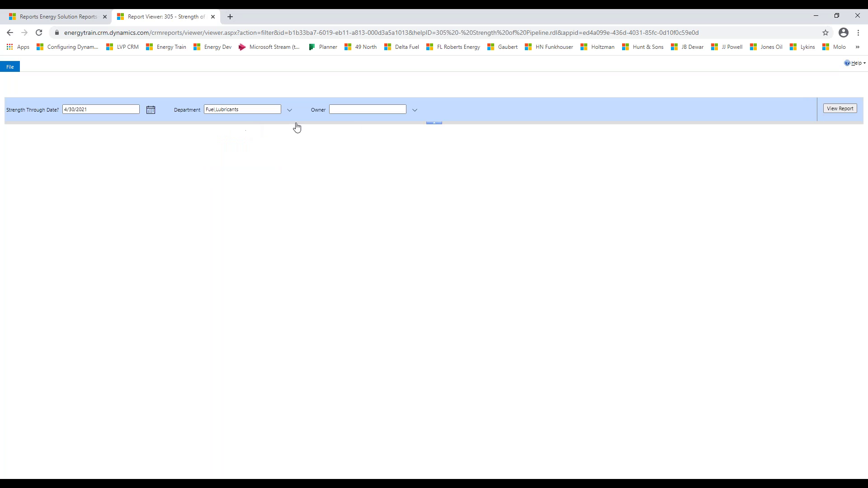
Step: Include all owners in the Strength of Pipeline report and run it
left_click(414, 112)
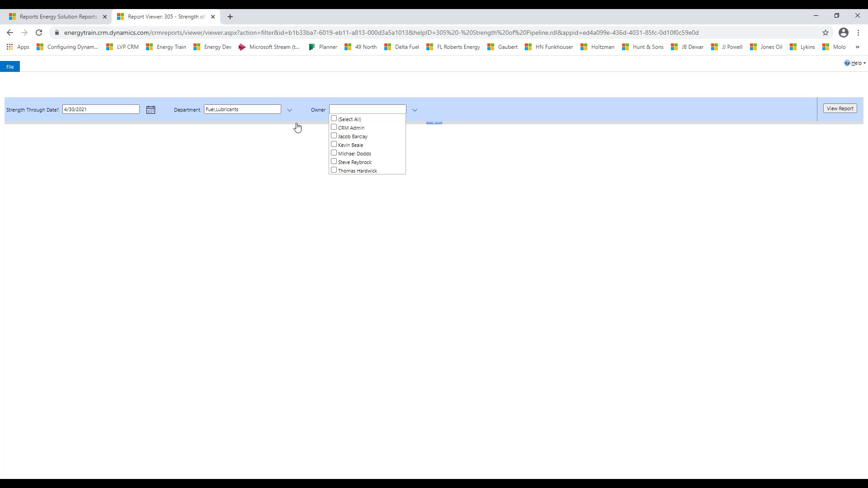
left_click(334, 120)
left_click(484, 187)
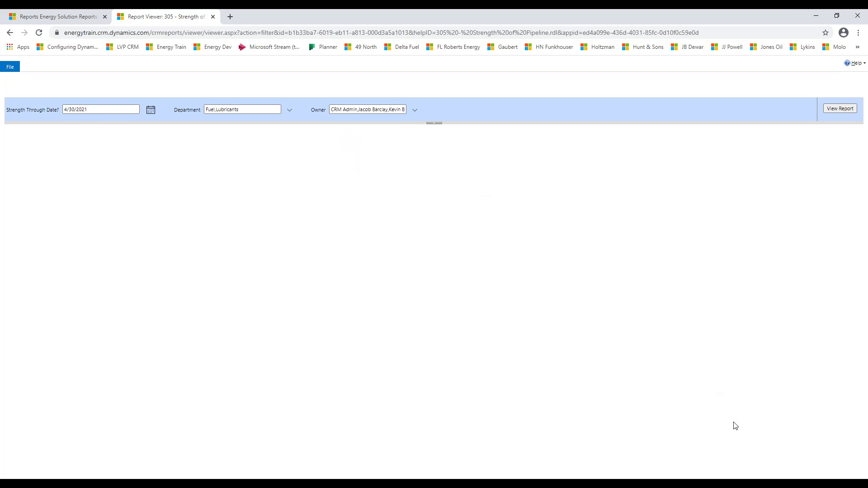
left_click(837, 110)
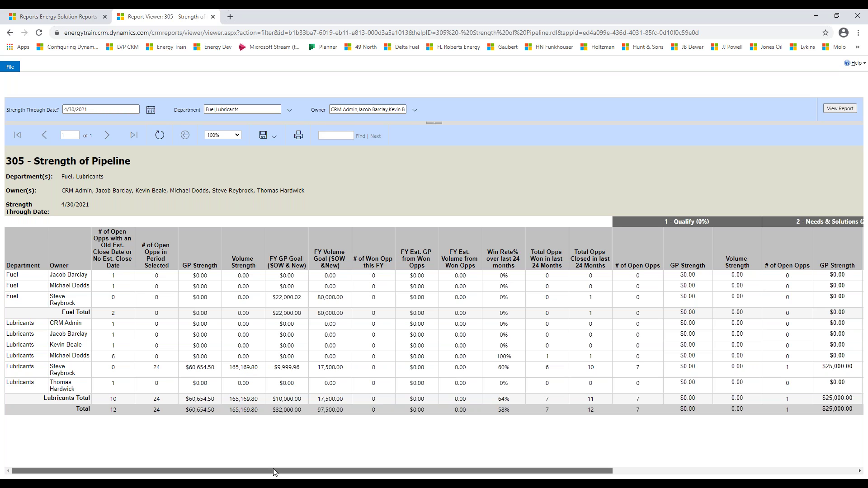
Step: Examine the report's goal, win rate and sales stage columns across its full width, and close the report
left_click_drag(276, 469, 521, 472)
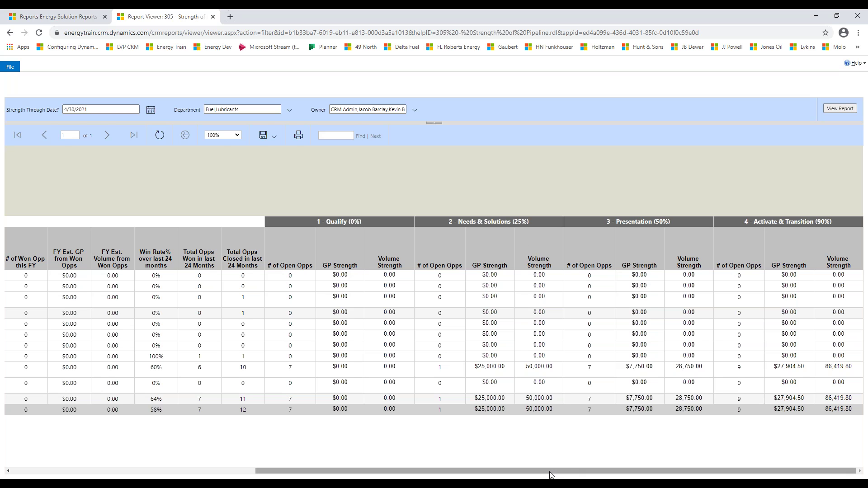
left_click_drag(522, 471, 49, 471)
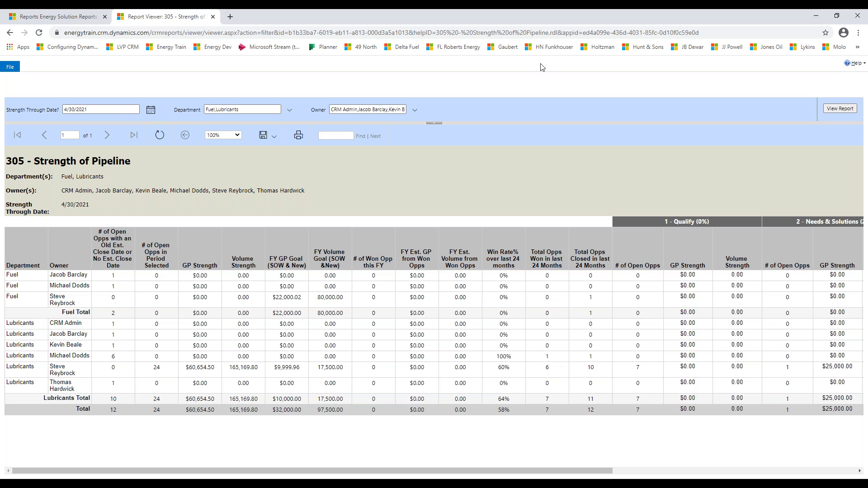
left_click(212, 18)
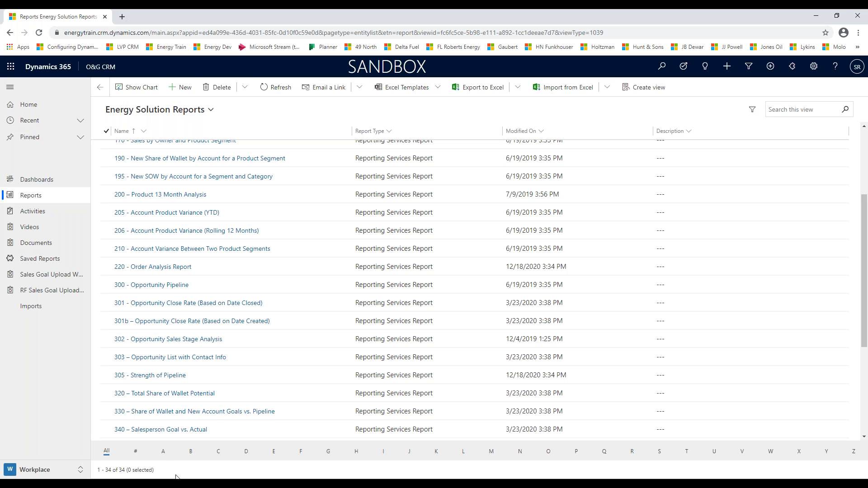
Step: Reopen the Fairview Manufacturing account from the recent records and collapse the recent list
left_click(30, 120)
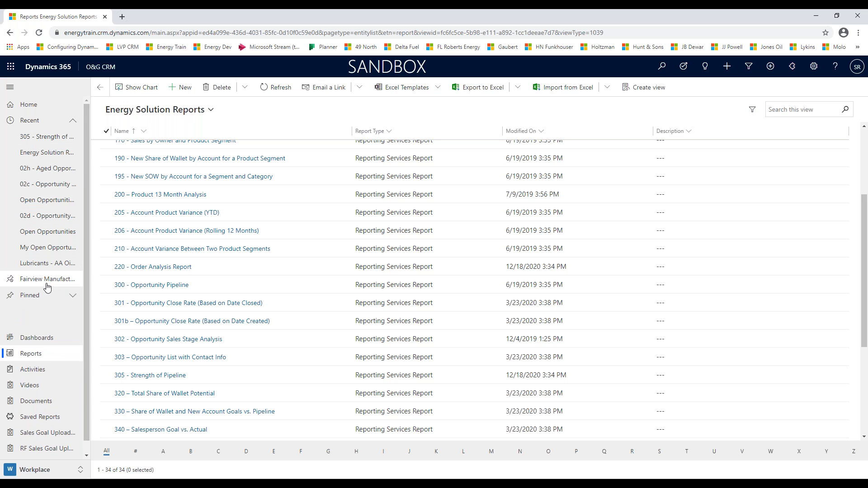
left_click(47, 281)
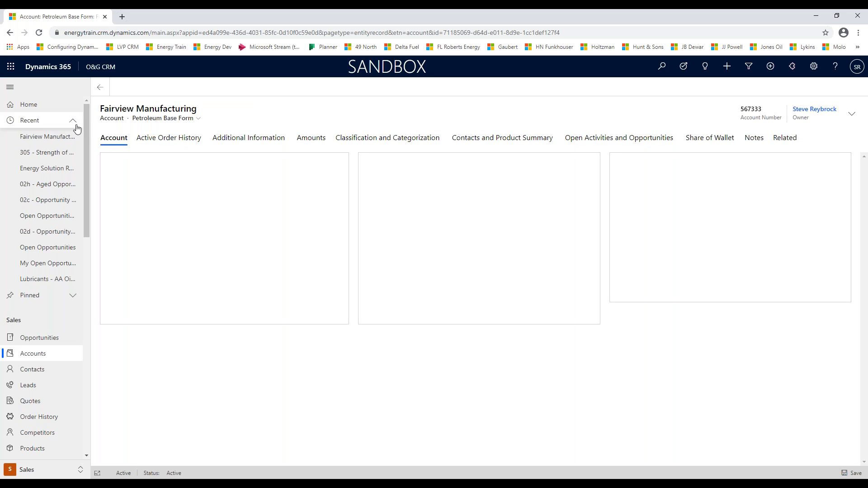
left_click(75, 122)
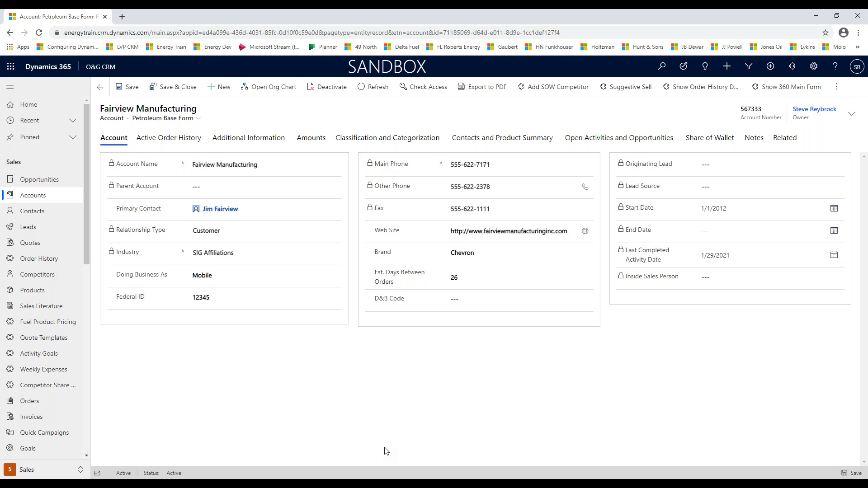
Step: Bring up a new share of wallet competitor line item for the account, review its fields and discard it
left_click(558, 90)
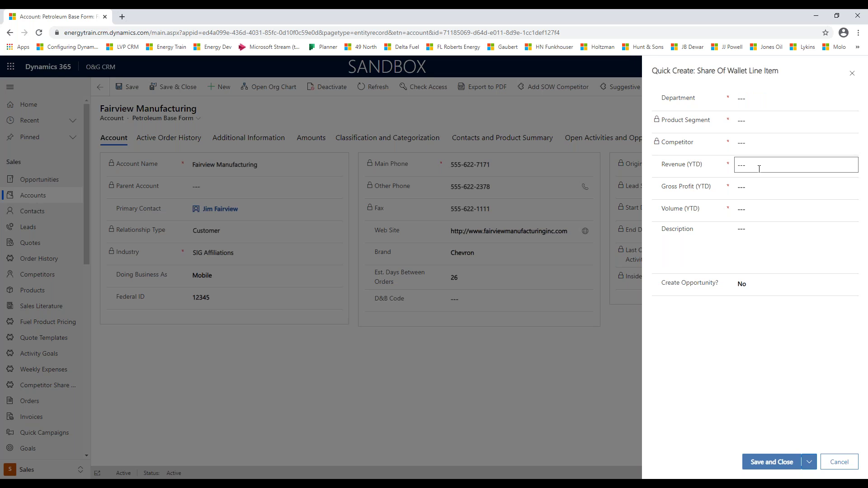
left_click(780, 204)
left_click(841, 466)
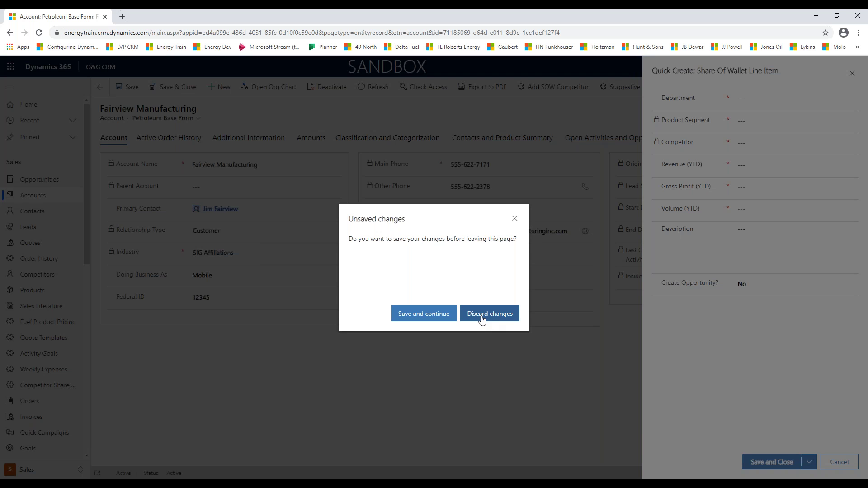
left_click(482, 316)
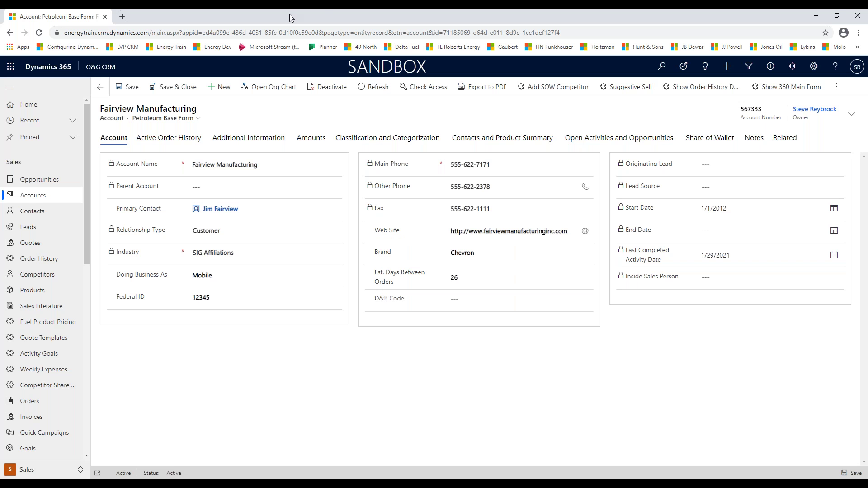
Step: Review the account's share of wallet entries and its Suggestive Sell product segment recommendations, and close the recommendations window
left_click(712, 142)
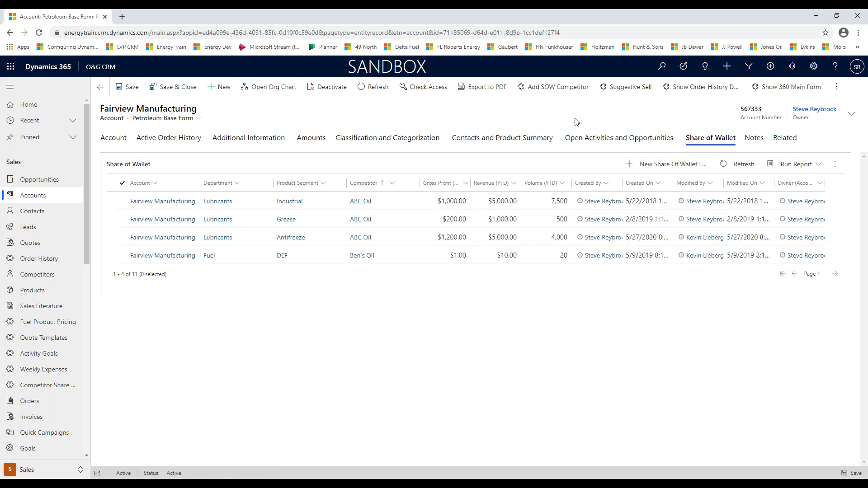
left_click(622, 90)
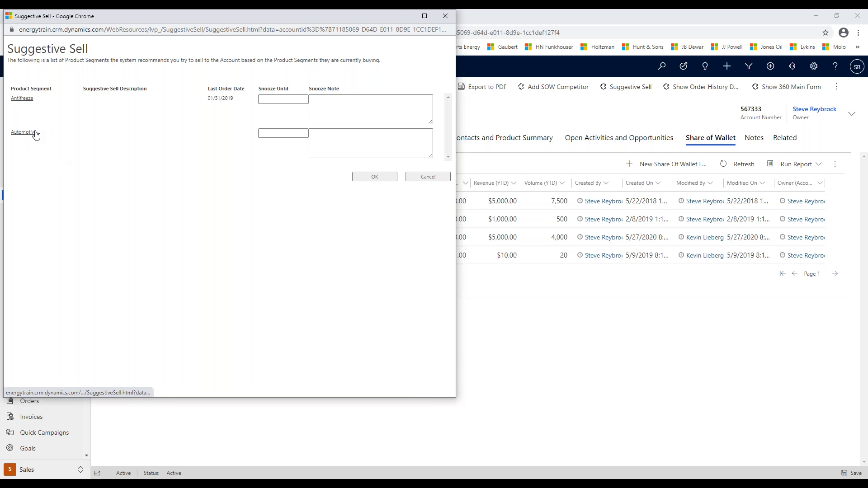
left_click(445, 17)
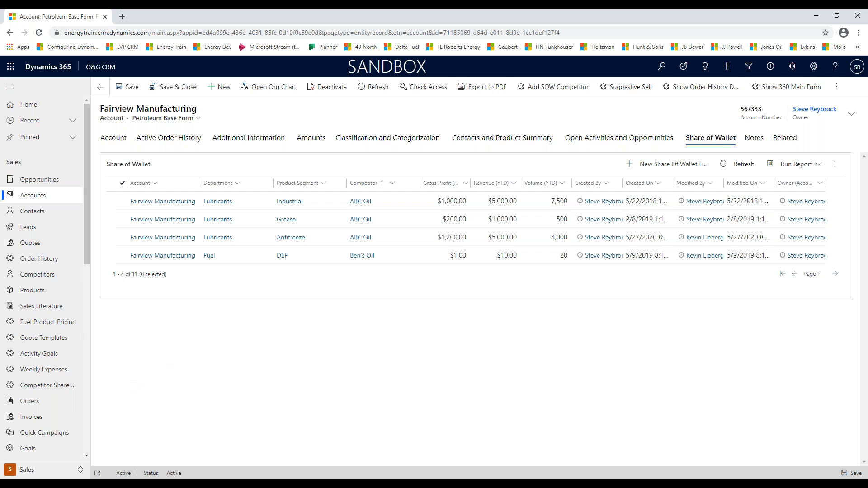
Step: Switch to the Workplace area and run report 210 - Account Variance Between Two Product Segments without any filter criteria
left_click(81, 470)
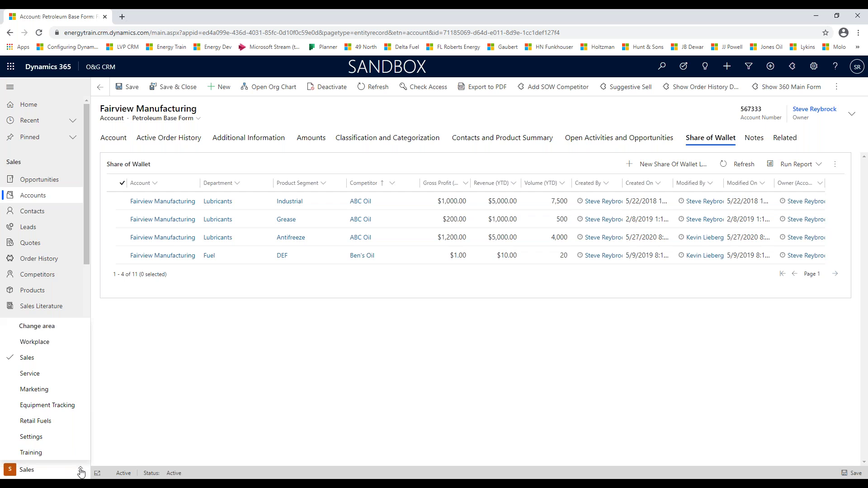
left_click(27, 343)
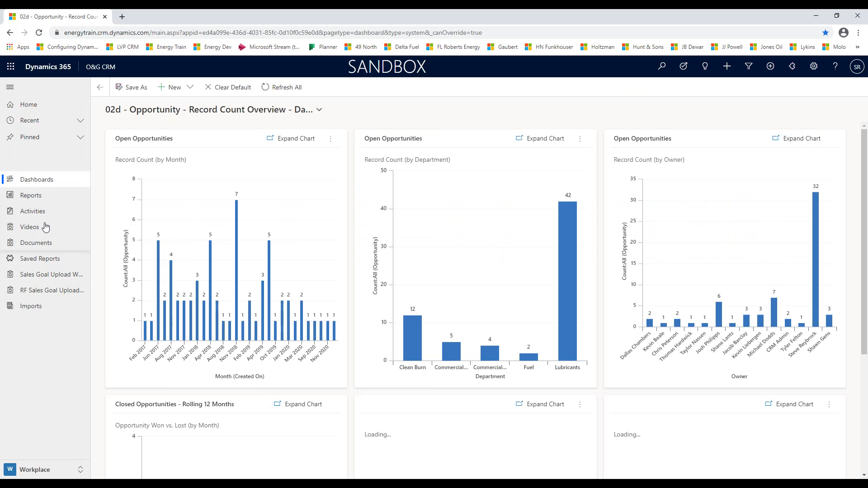
left_click(36, 195)
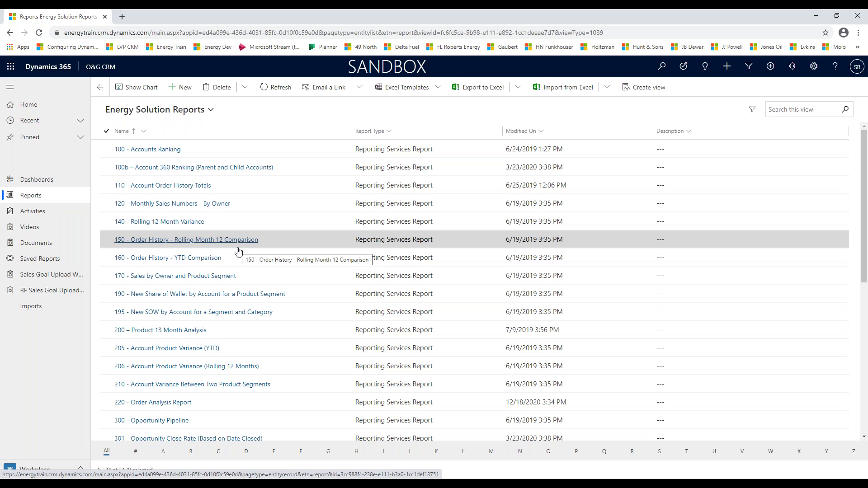
left_click(238, 247)
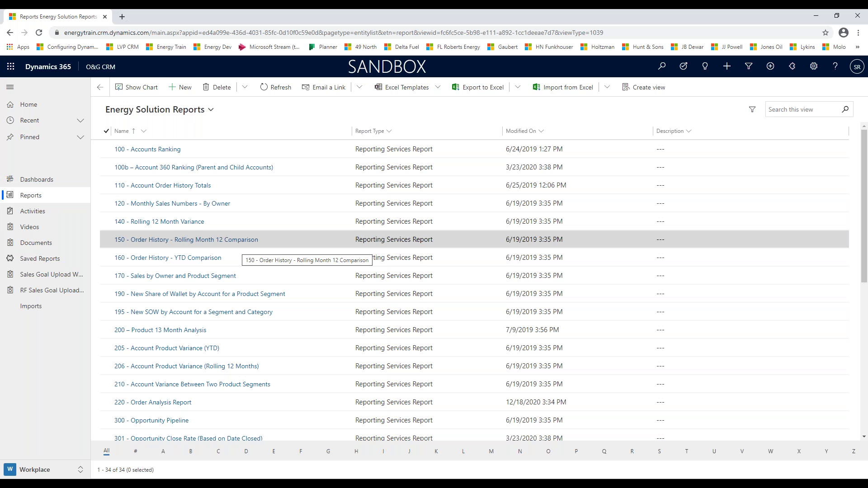
scroll(240, 248, "down", 1)
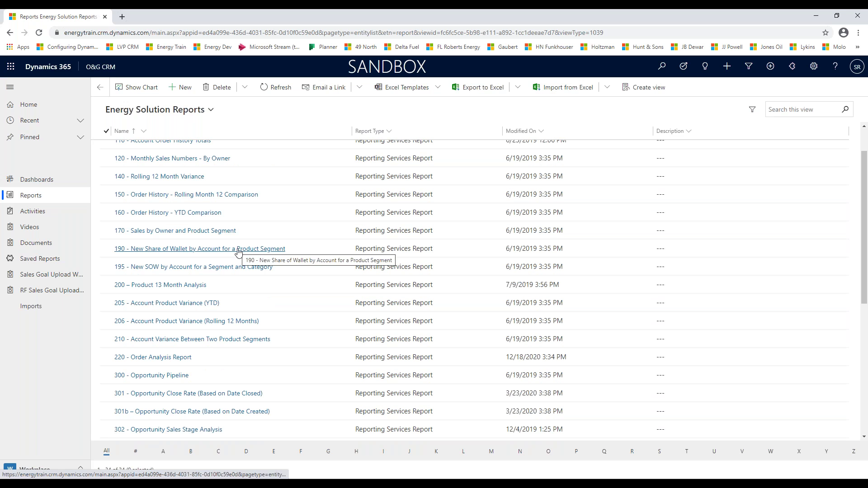
left_click(165, 340)
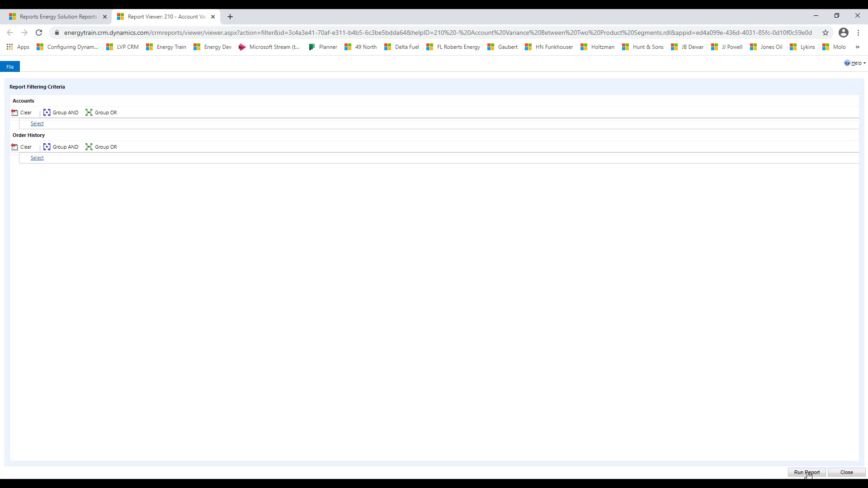
left_click(807, 473)
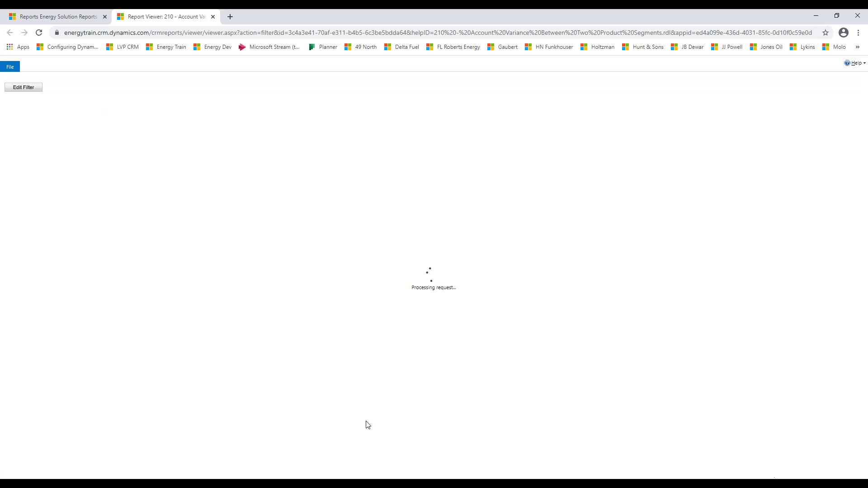
Step: Set the report's start date to 1/1/2019
left_click_drag(90, 109, 25, 108)
type("1/1/10")
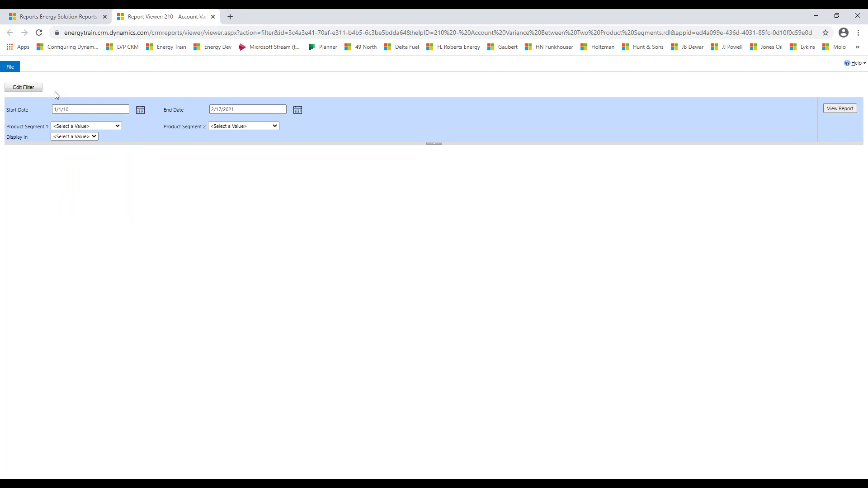
key("BackSpace")
type("9")
left_click(175, 280)
Step: Compare the Grease and Automotive product segments, displayed in Volume, and generate the report
left_click(119, 127)
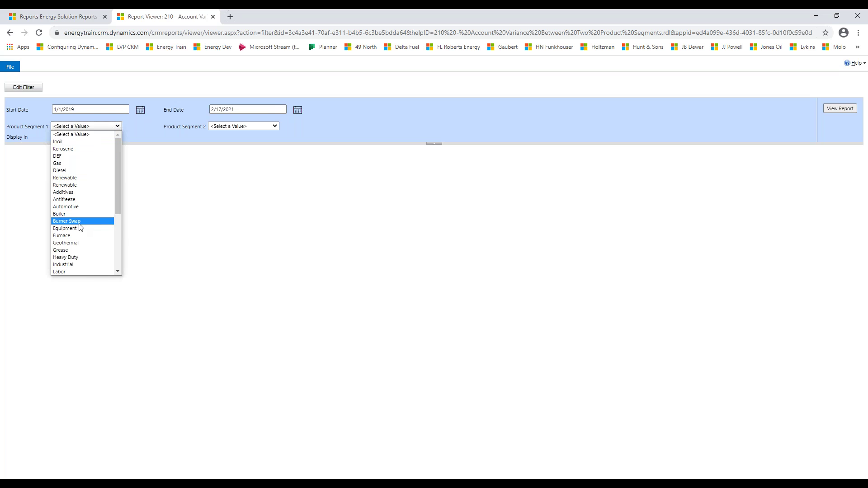
left_click(76, 252)
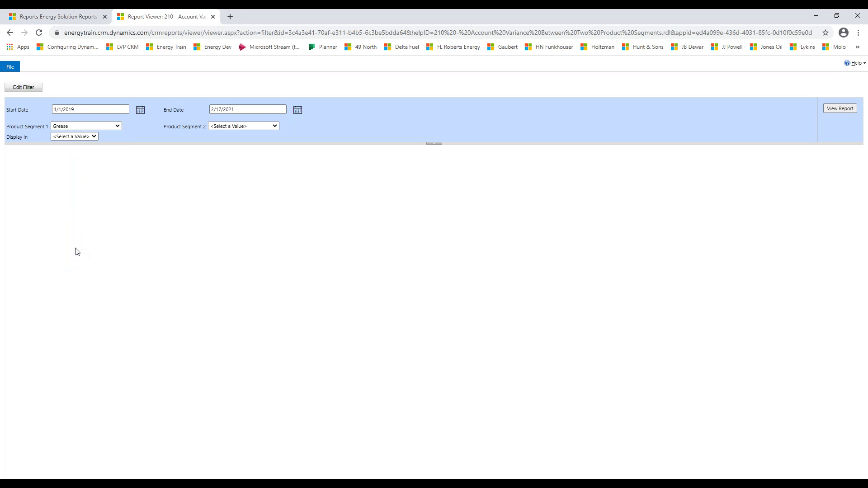
left_click(275, 126)
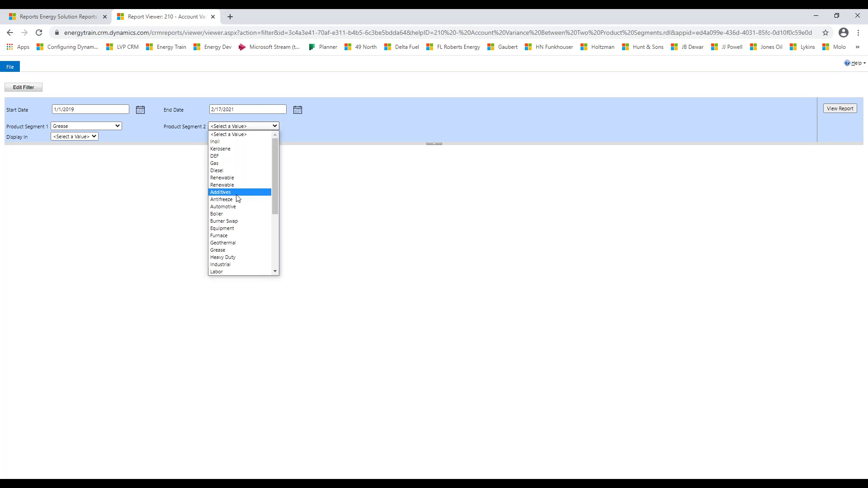
left_click(237, 207)
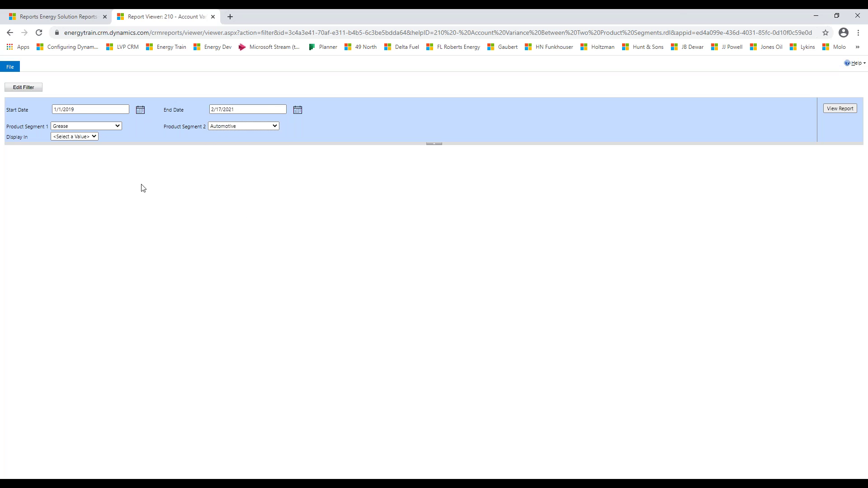
left_click(95, 136)
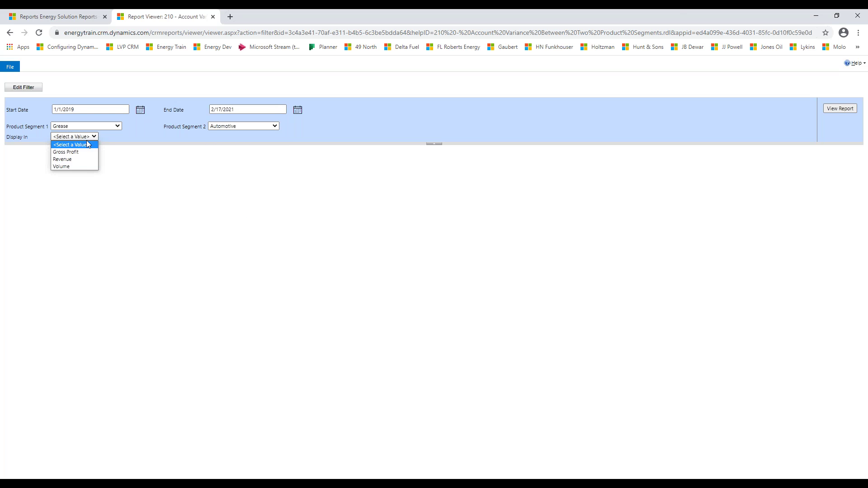
left_click(75, 167)
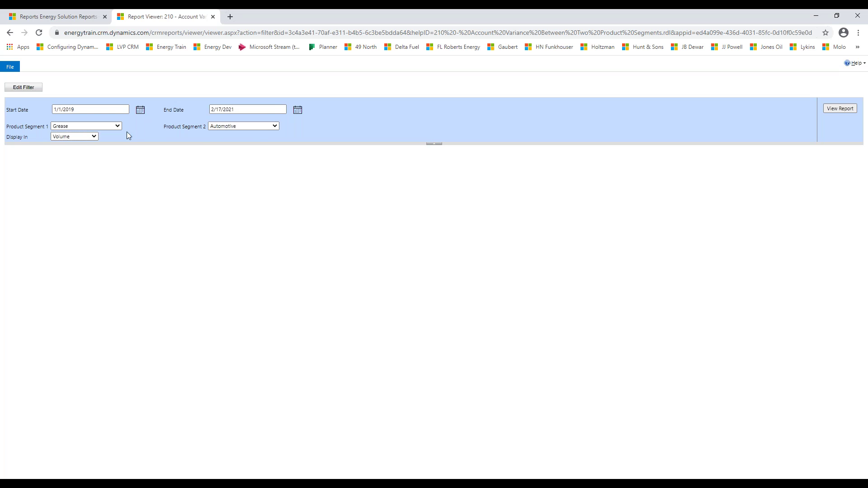
left_click(840, 110)
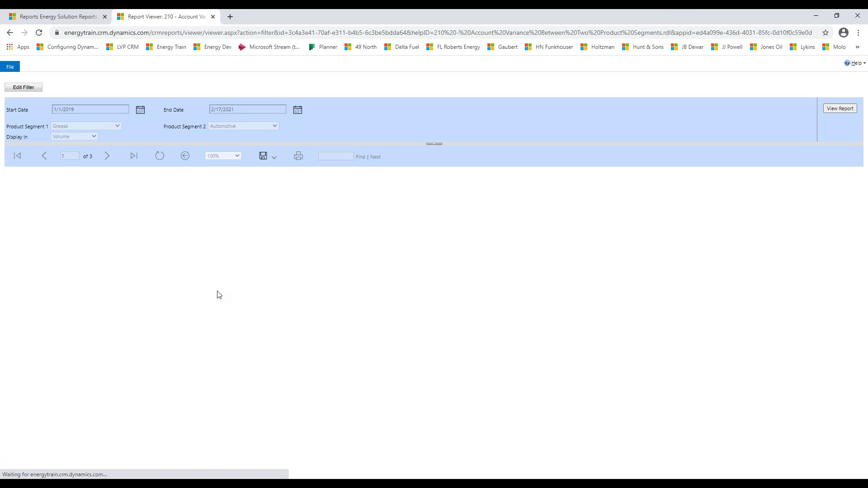
Step: Enlarge the report for reading, sort it by variance in ascending and descending order, and close it
left_click(859, 33)
left_click(831, 116)
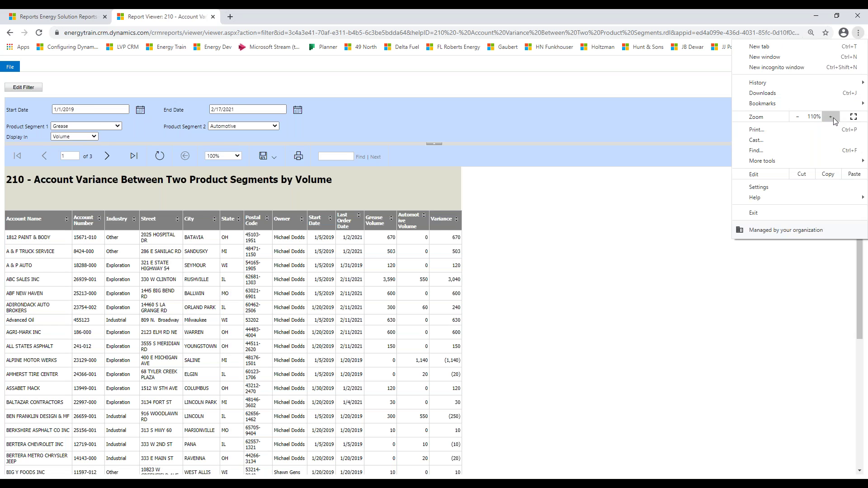
left_click(831, 117)
key("Escape")
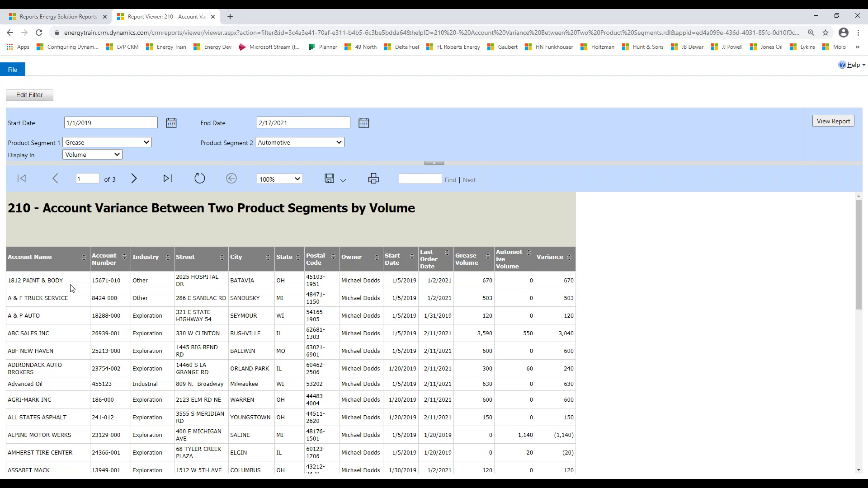
left_click(569, 258)
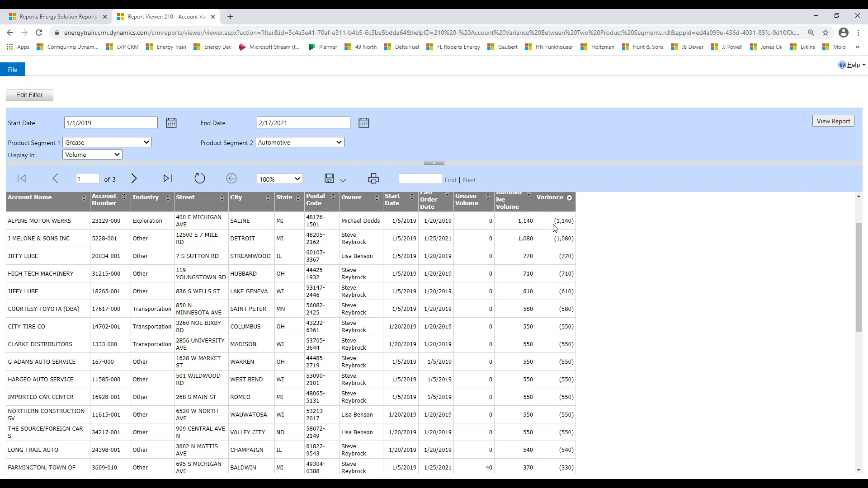
left_click(570, 198)
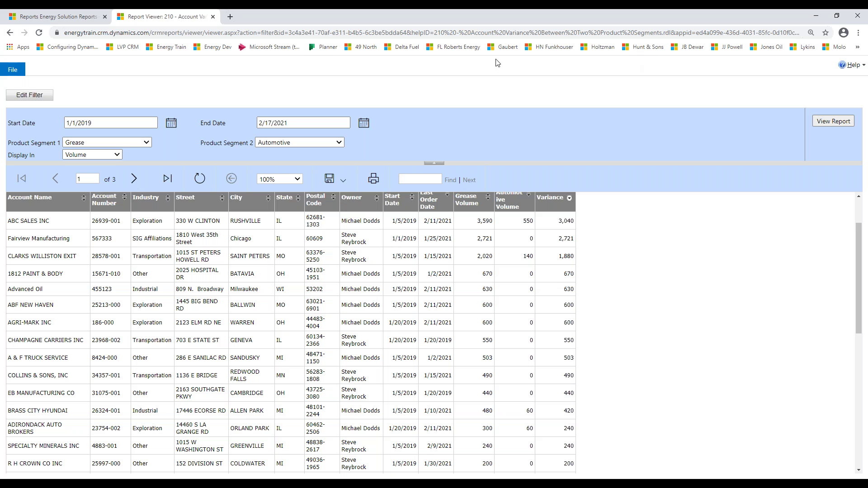
left_click(213, 17)
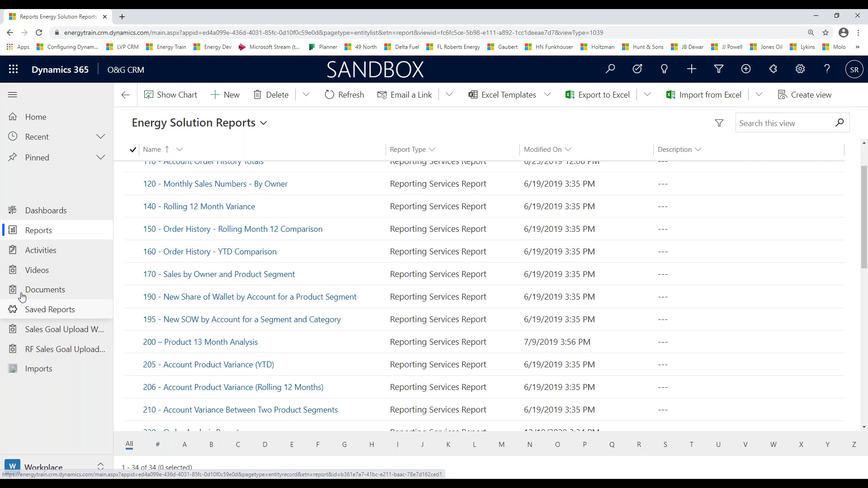
Step: Bring up the 05 - Corporate Goal Scorecard dashboard and restore the normal page zoom
left_click(45, 212)
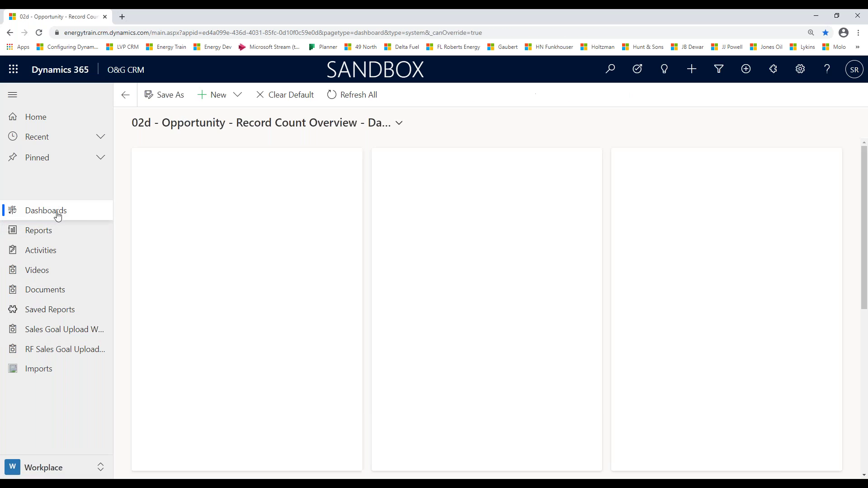
left_click(400, 126)
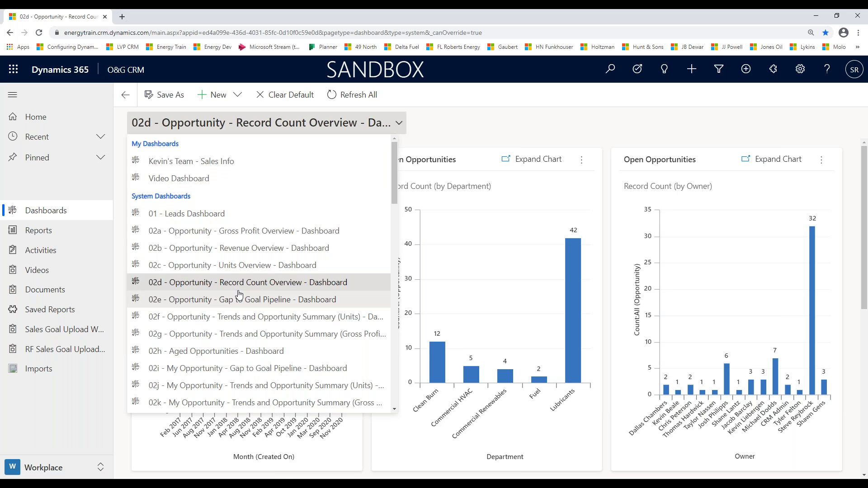
scroll(239, 295, "down", 5)
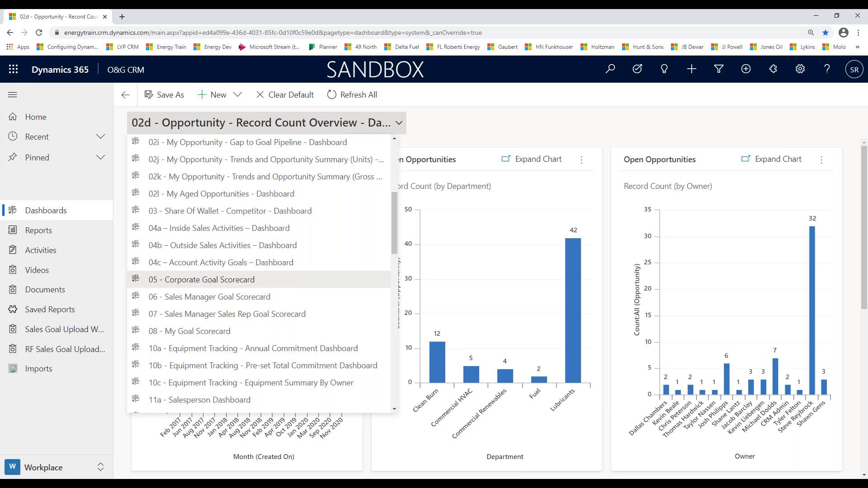
left_click(207, 285)
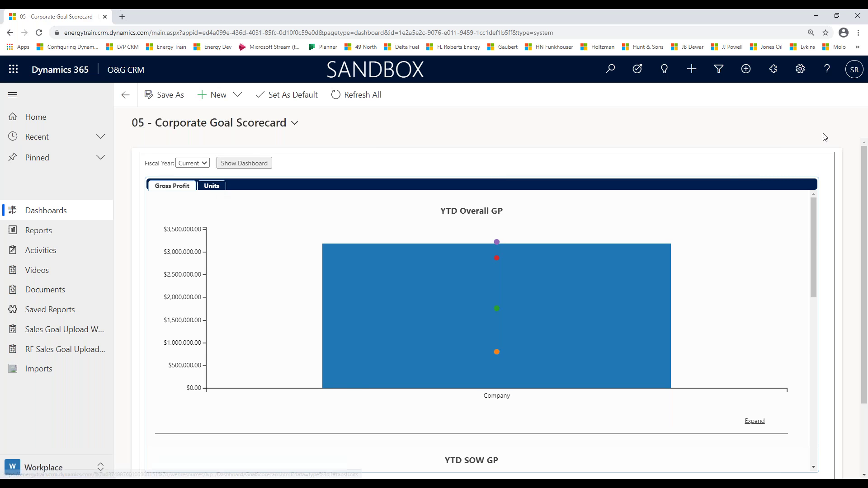
left_click(858, 33)
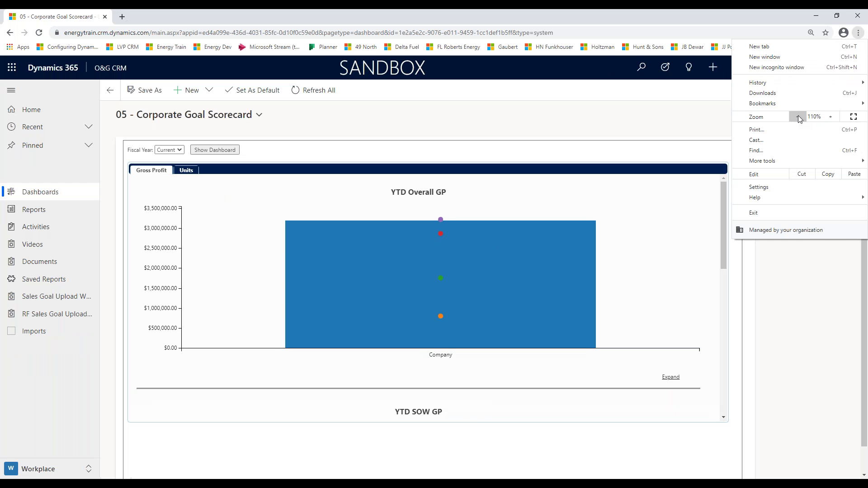
left_click(798, 116)
left_click(671, 112)
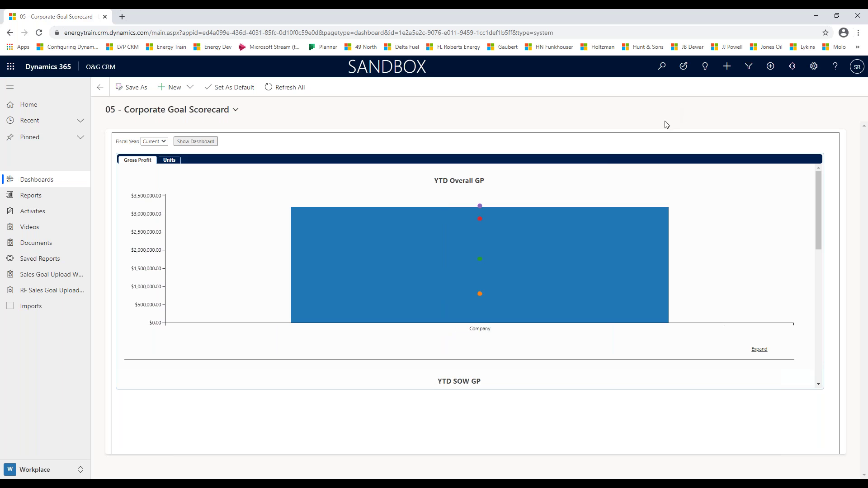
Step: Examine the YTD Overall GP chart's goal details and drill down from Company through Lubricants to Chevron
mouse_move(297, 273)
mouse_move(339, 234)
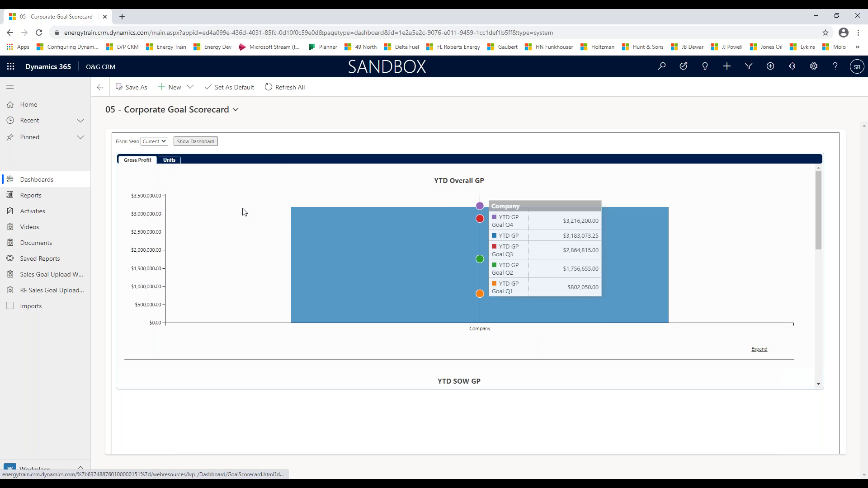
left_click(367, 270)
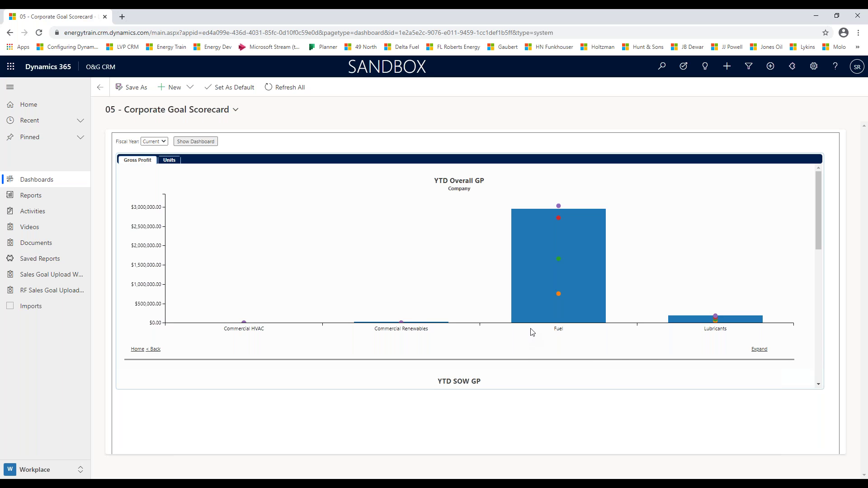
mouse_move(544, 318)
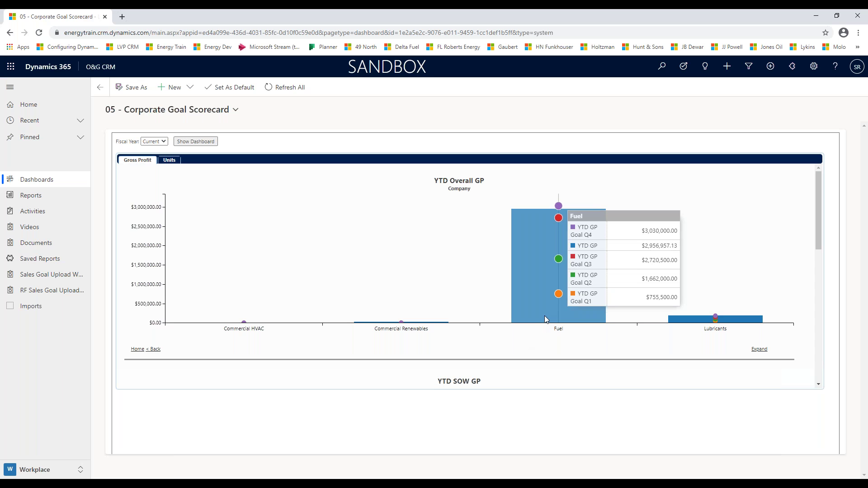
mouse_move(684, 321)
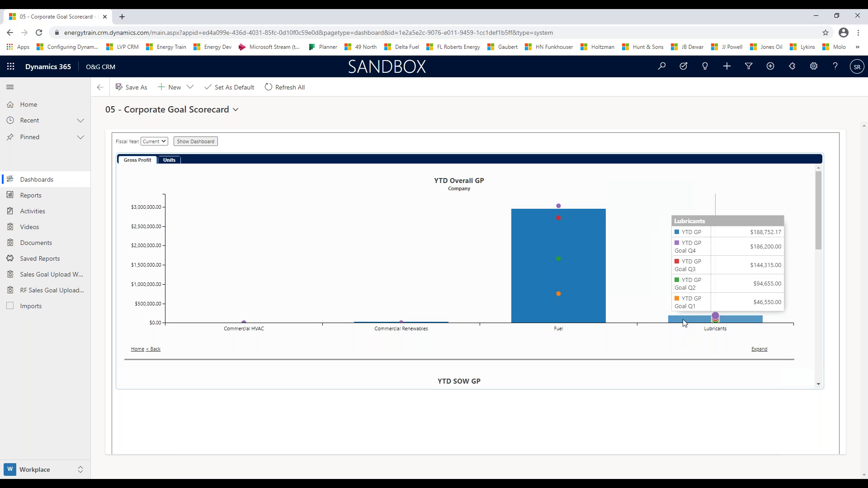
left_click(684, 321)
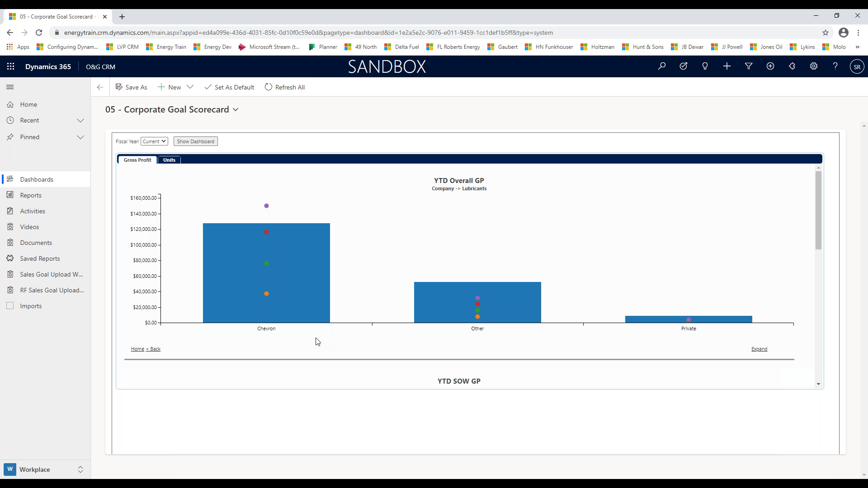
left_click(302, 305)
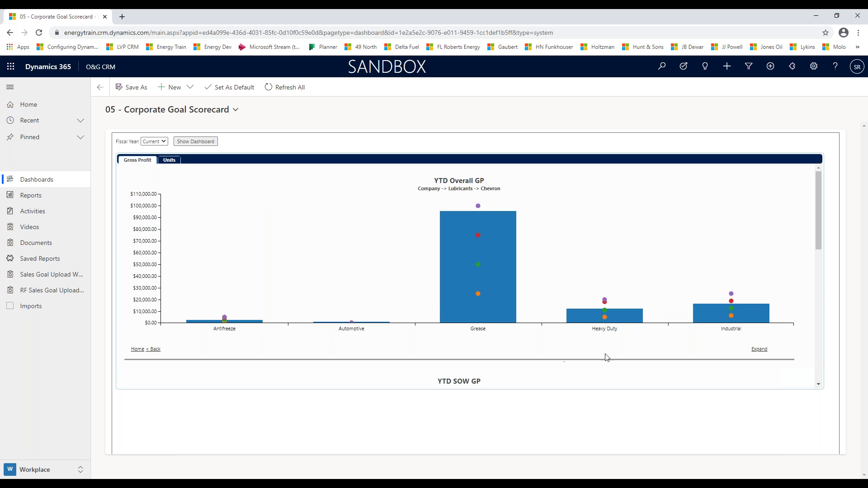
Step: Drill the YTD Overall GP chart down from Chevron into Heavy Duty and examine the first salesperson's quarterly goal details
left_click(631, 323)
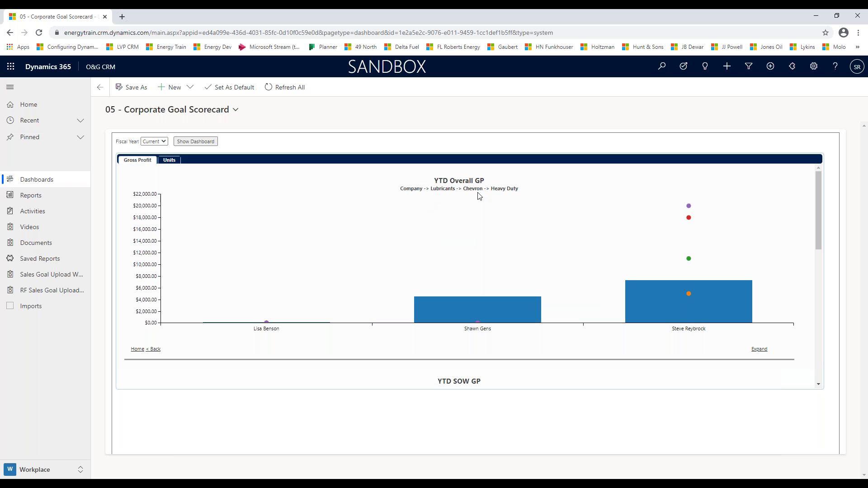
mouse_move(507, 198)
mouse_move(217, 264)
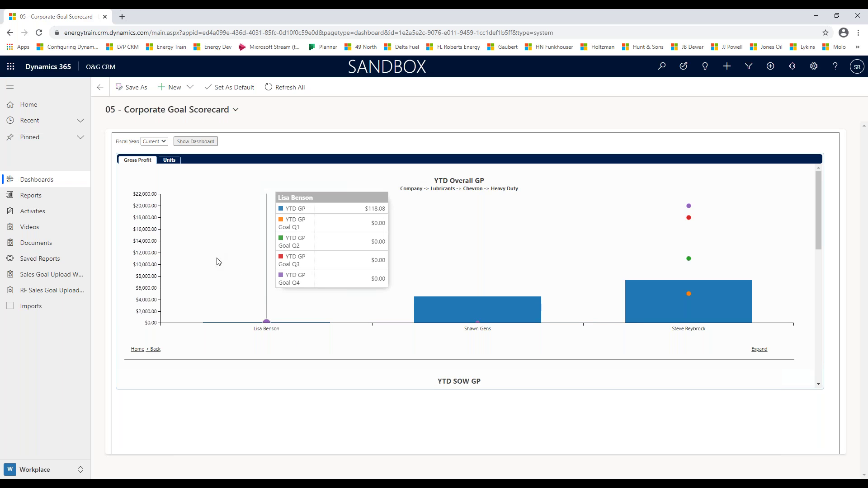
Step: Bring up the 07 - Sales Manager Sales Rep Goal Scorecard dashboard and view the YTD Overall GP chart for all sales reps
left_click(237, 114)
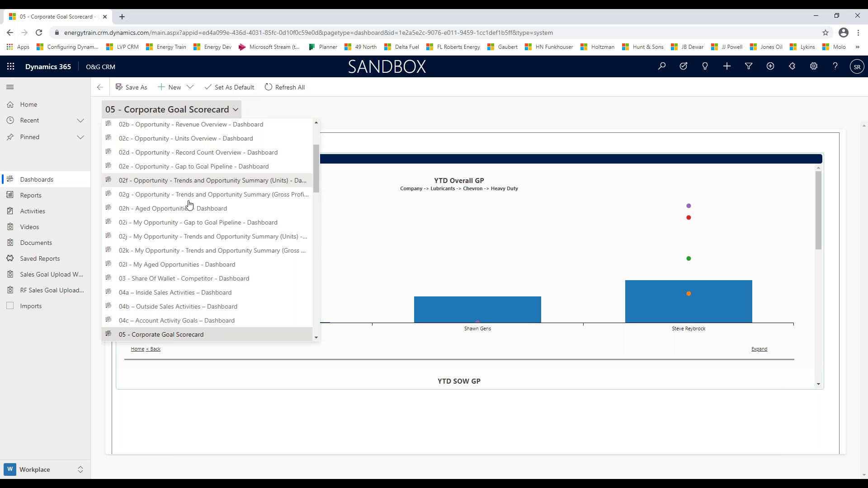
scroll(192, 290, "down", 2)
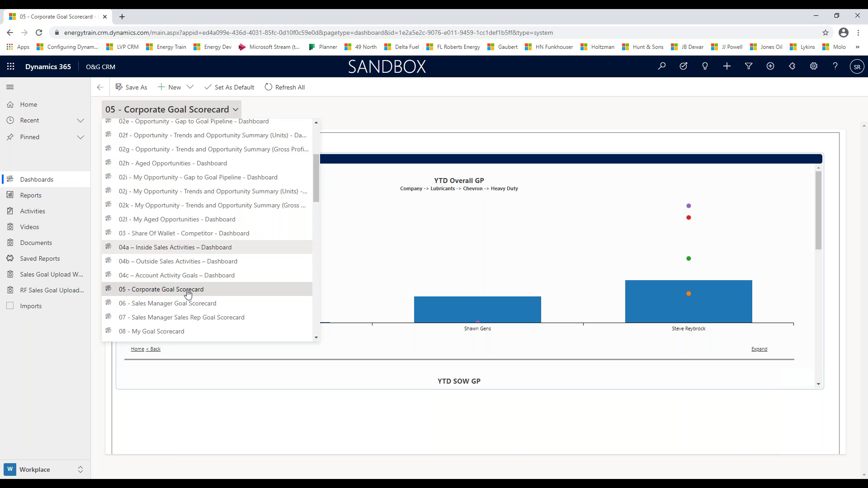
left_click(193, 318)
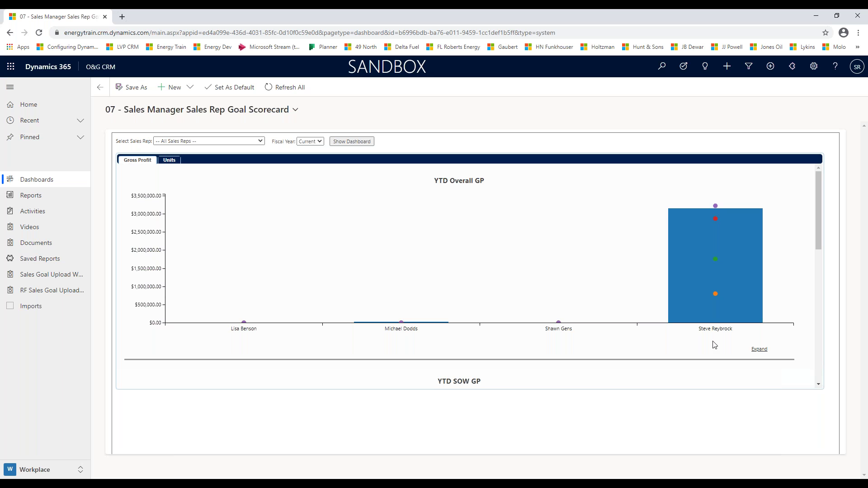
mouse_move(692, 312)
Step: Bring up the 08 - My Goal Scorecard dashboard and show its charts in Units
left_click(296, 111)
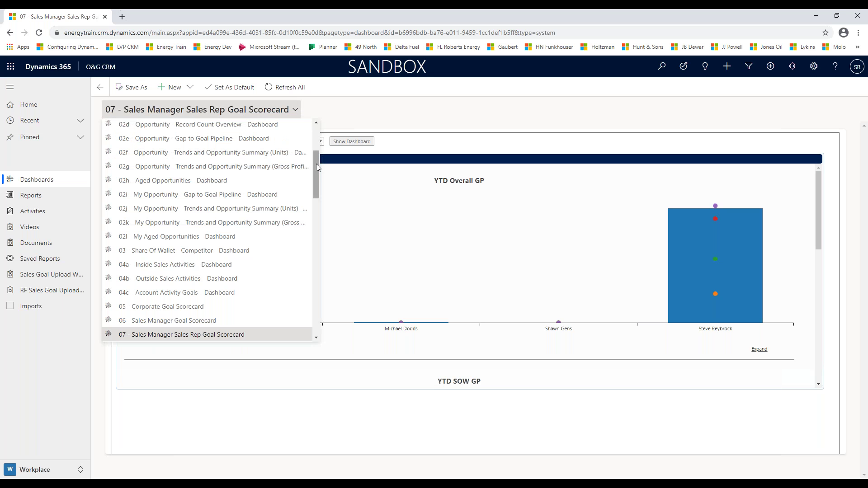
left_click_drag(317, 167, 317, 183)
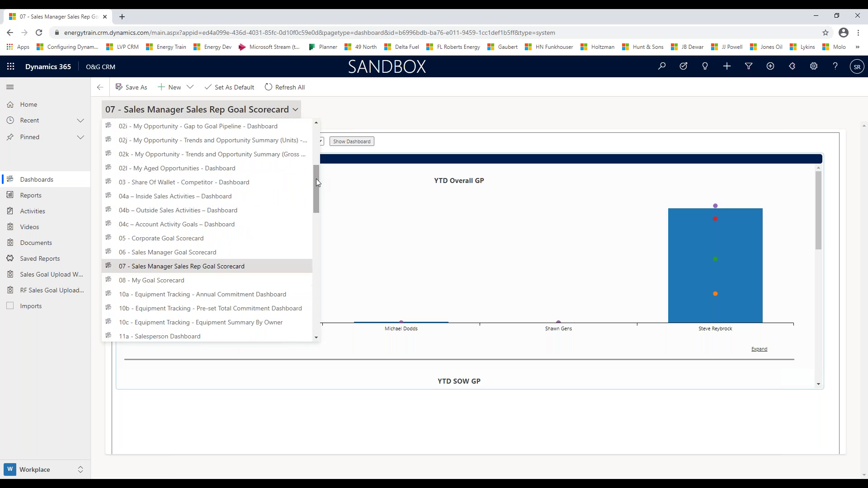
left_click(154, 281)
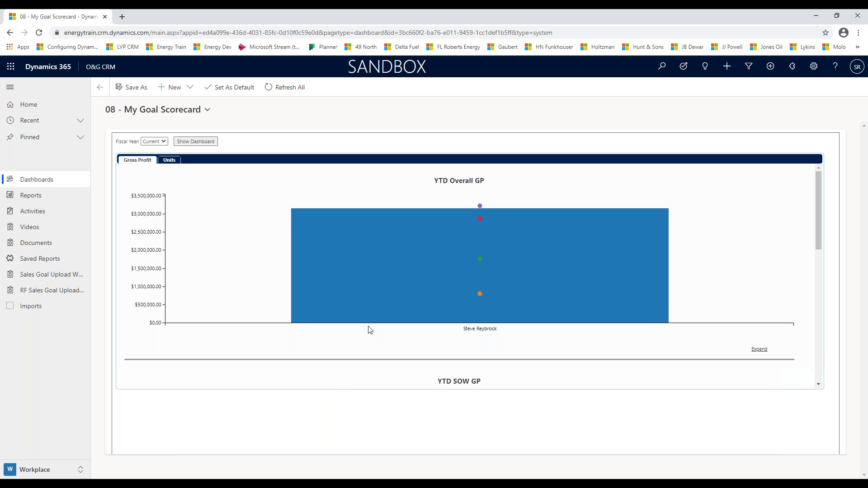
mouse_move(358, 308)
left_click(168, 160)
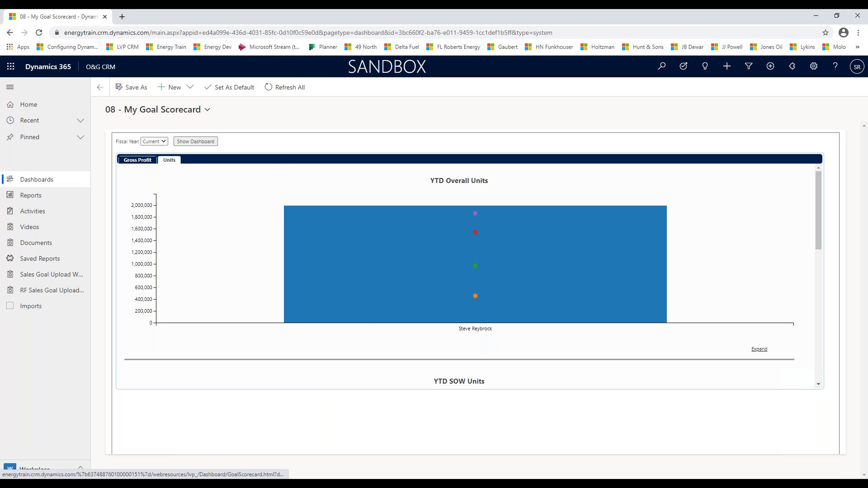
mouse_move(301, 246)
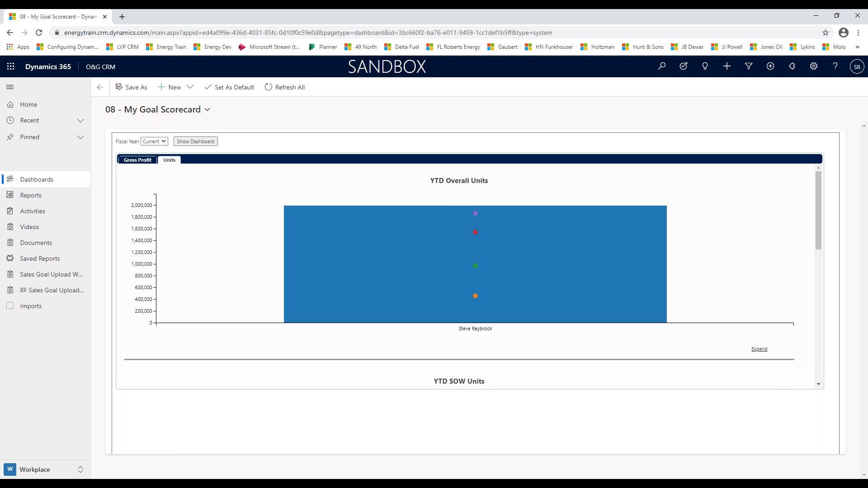
Step: Change to the Sales area and display the Gap to Goal Configurations list
left_click(81, 470)
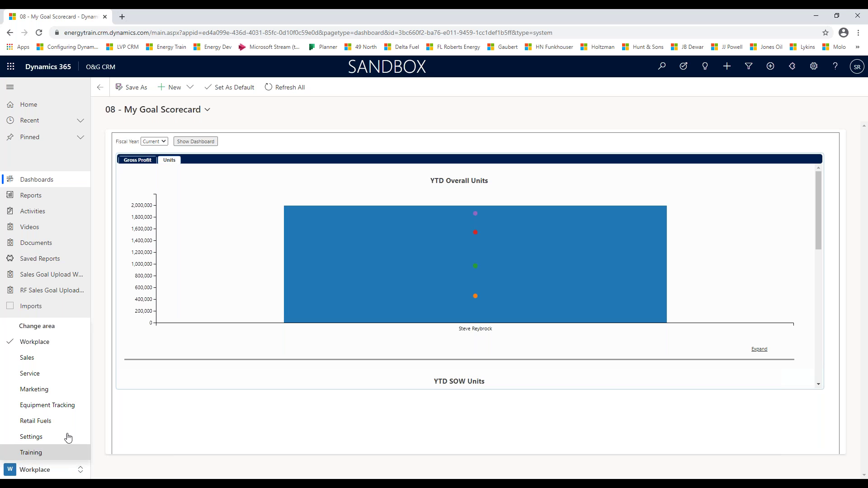
left_click(55, 358)
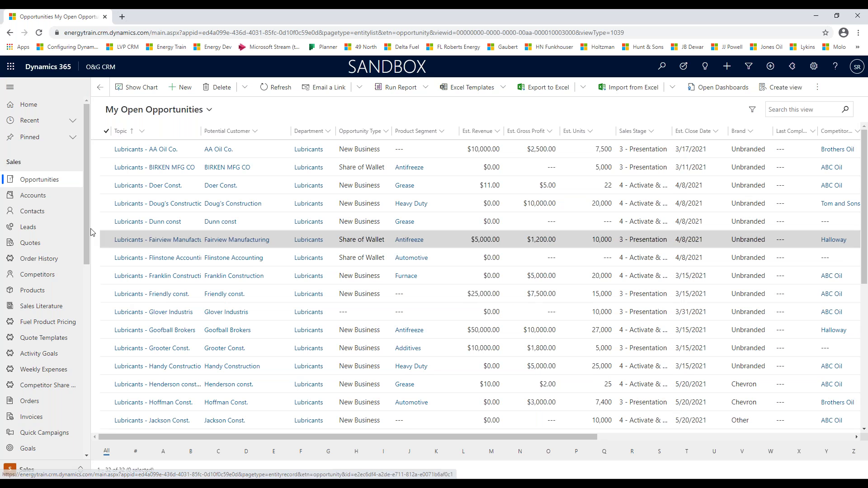
left_click_drag(85, 219, 86, 310)
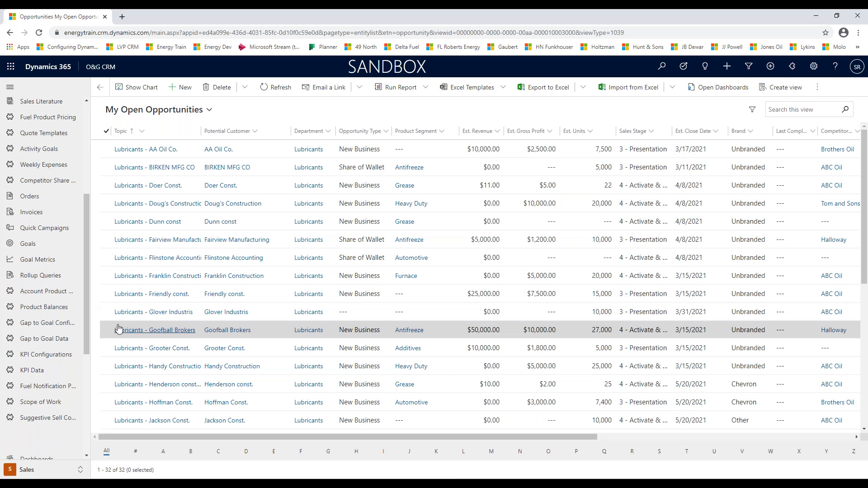
left_click(46, 324)
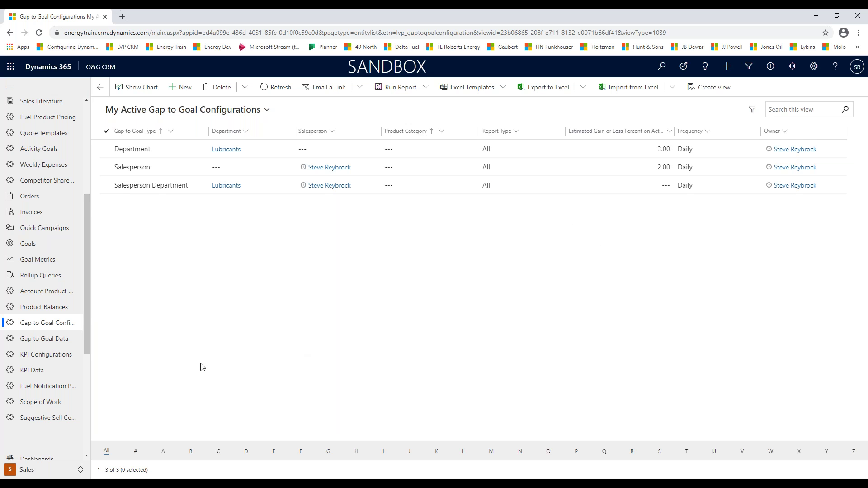
Step: Display the Gap to Goal Data list in the My Active December Gap to Goal Data view
left_click(55, 342)
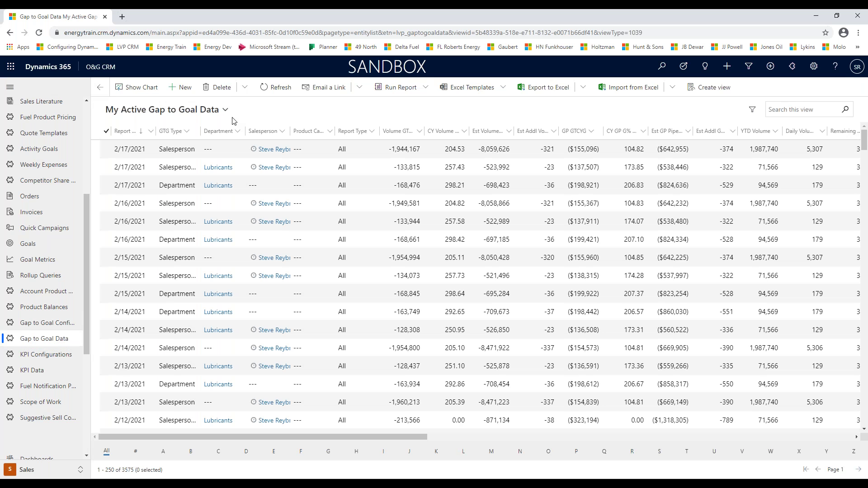
left_click(223, 110)
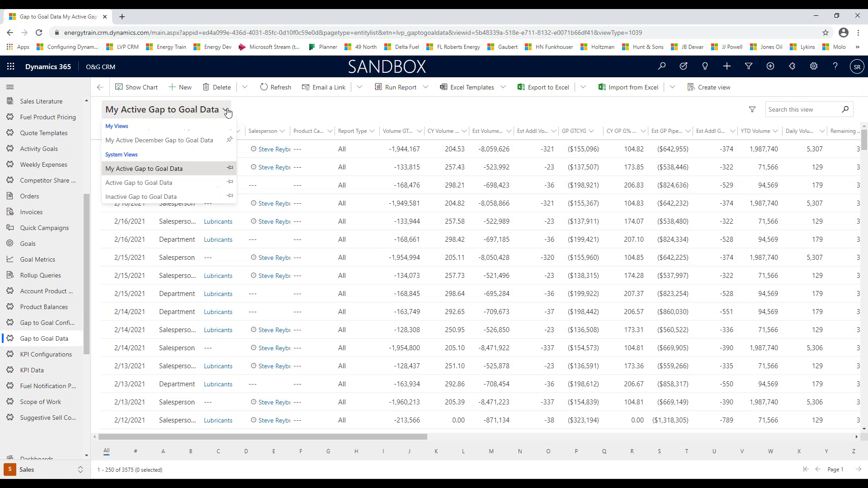
left_click(193, 141)
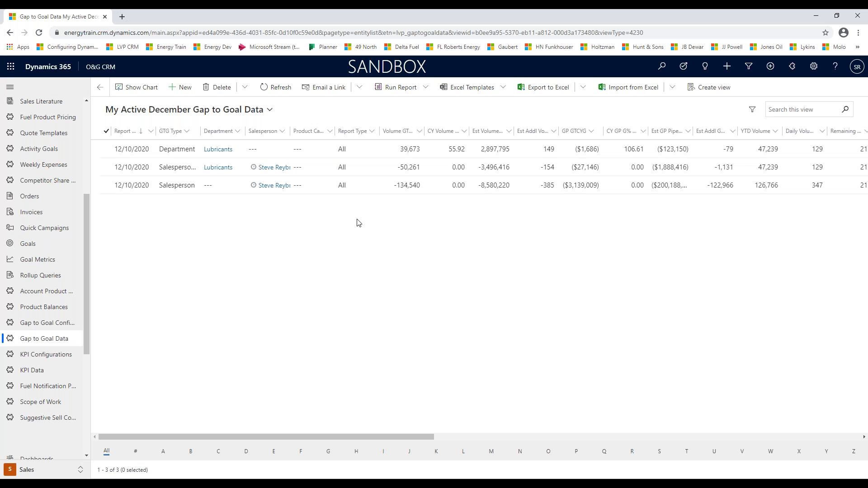
Step: Open the Department-type Lubricants Gap to Goal record and examine its volume and GP figures and the calculation descriptions
double_click(374, 150)
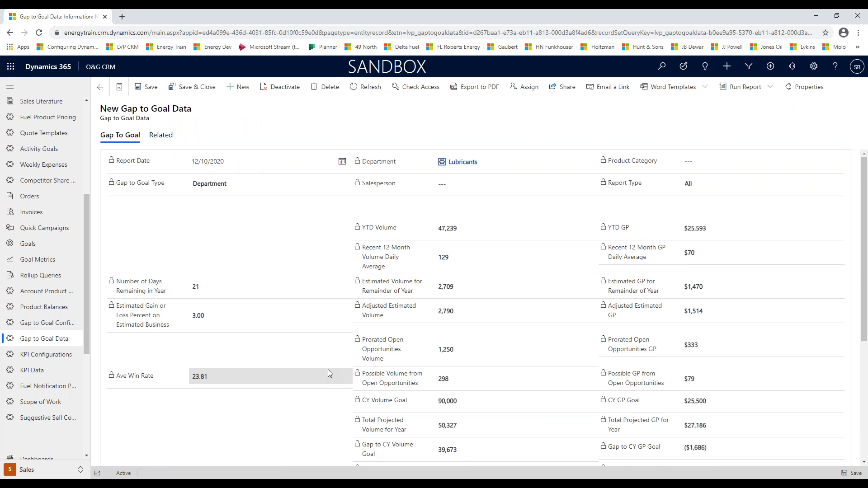
scroll(328, 371, "down", 10)
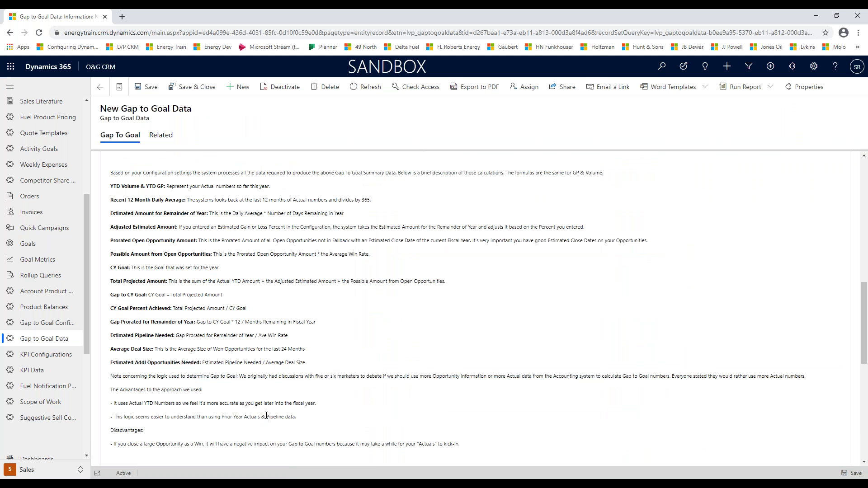
scroll(284, 313, "up", 10)
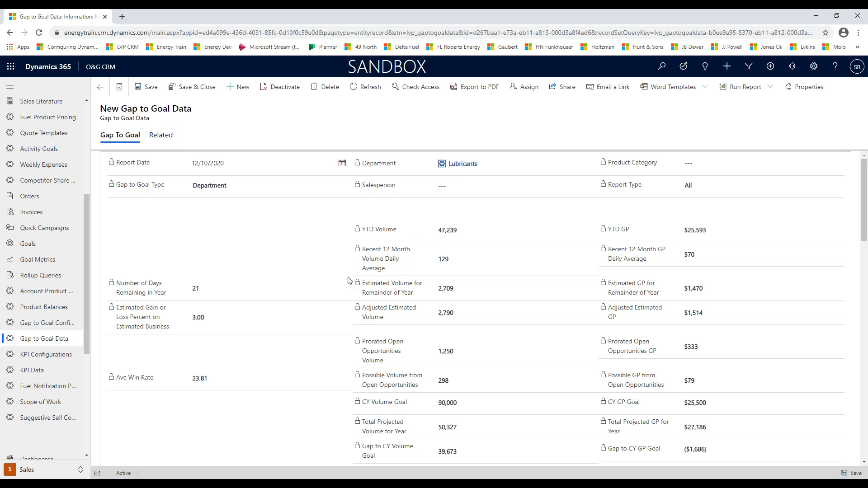
scroll(349, 280, "down", 1)
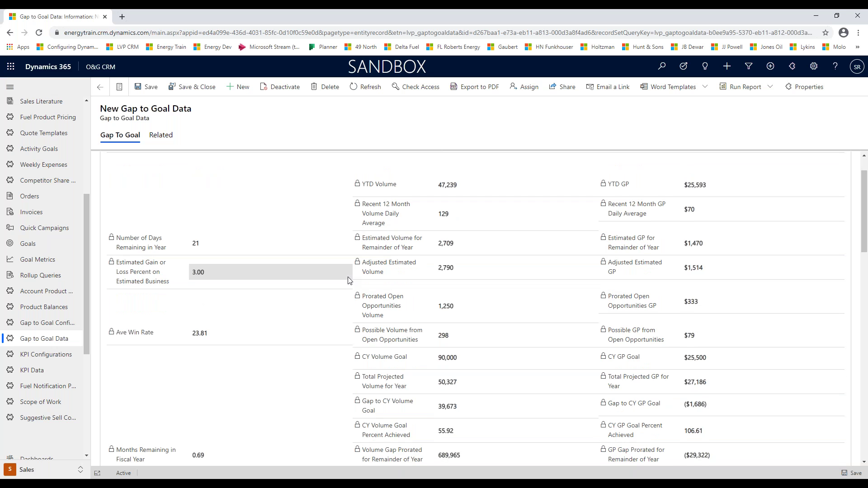
scroll(349, 280, "down", 1)
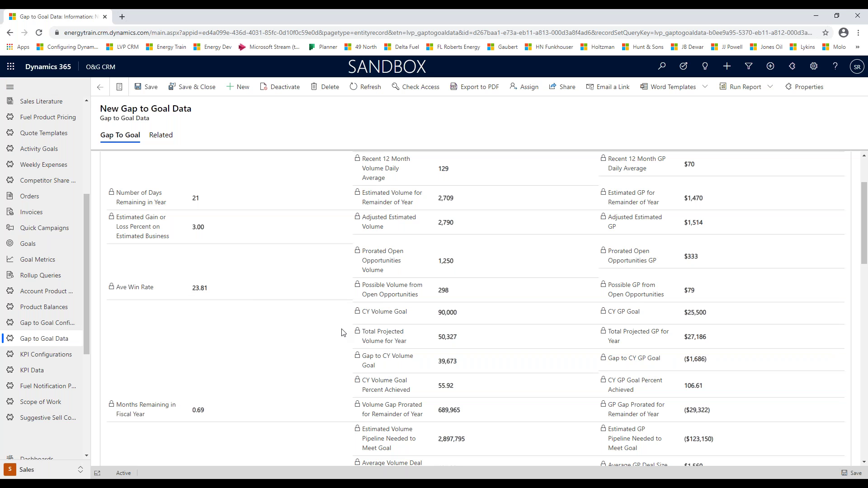
scroll(342, 331, "down", 2)
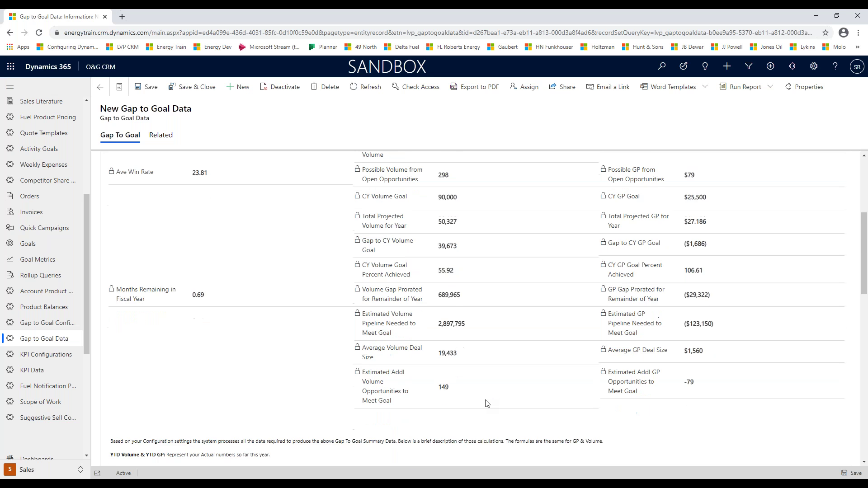
scroll(487, 402, "down", 3)
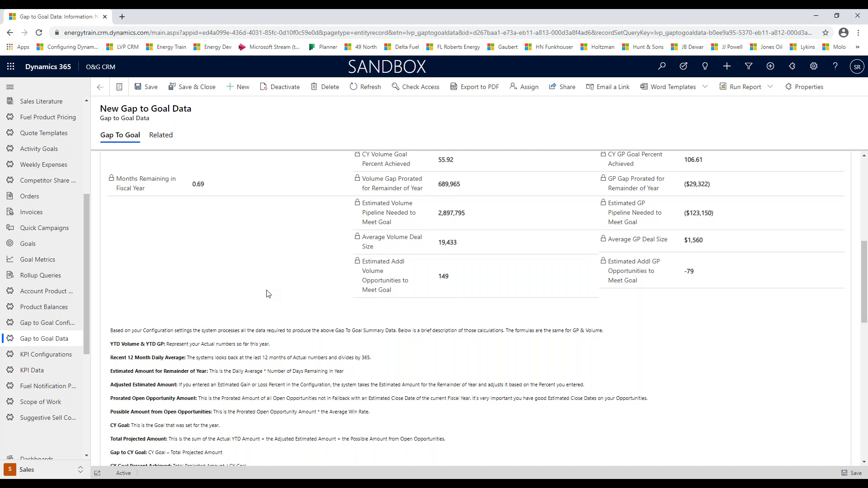
scroll(267, 294, "up", 7)
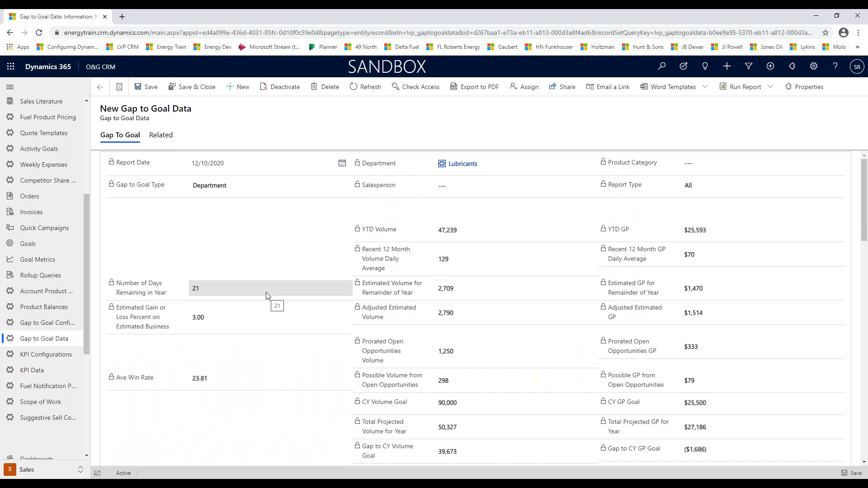
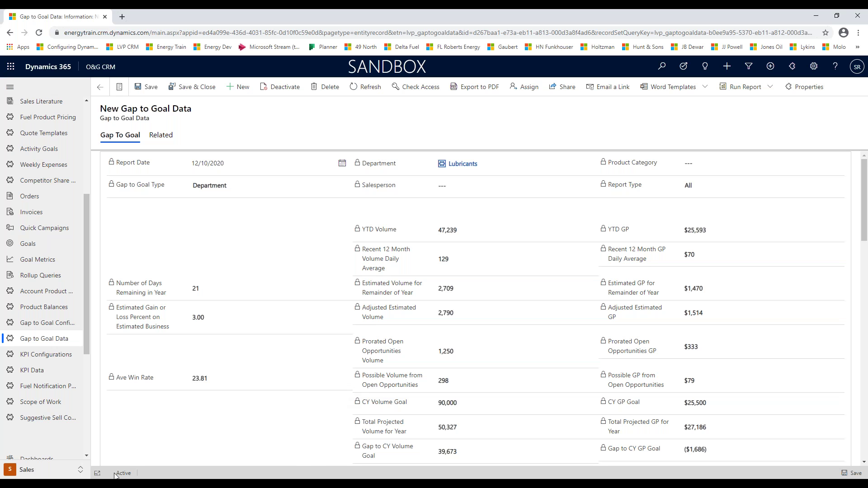
Step: Return to the Workplace area and bring up the 98 - Territory Management dashboard
left_click(80, 471)
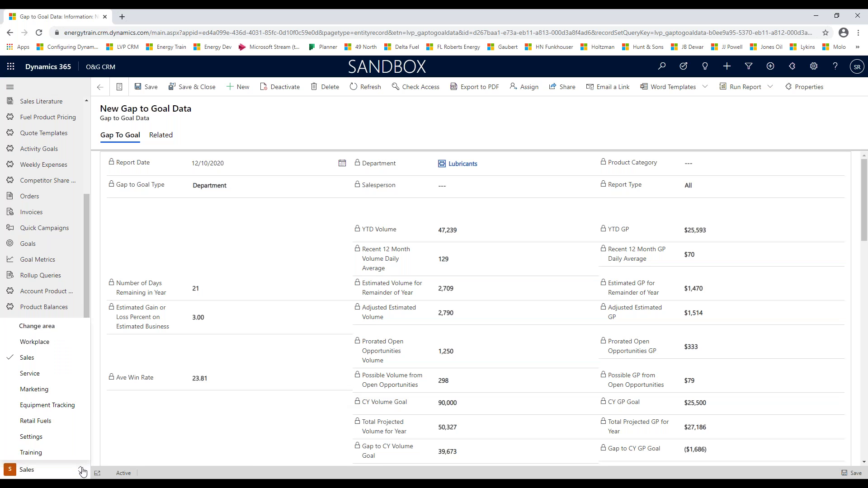
left_click(45, 346)
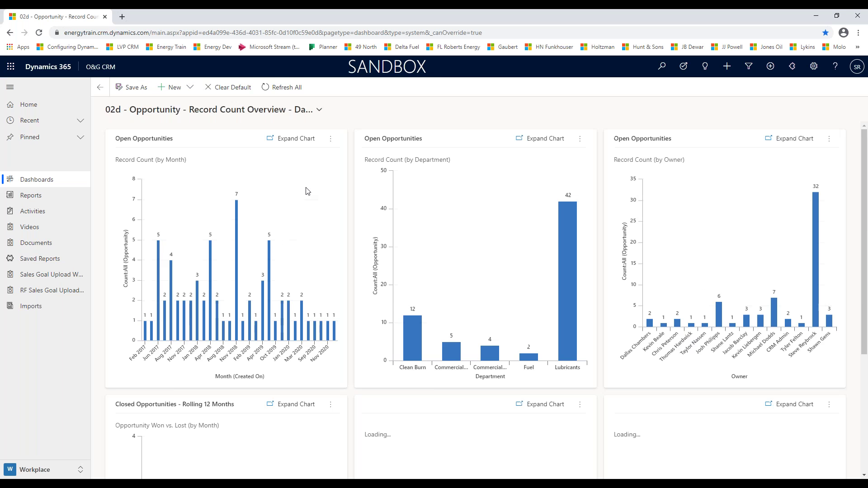
left_click(320, 111)
scroll(220, 267, "down", 5)
scroll(220, 267, "down", 4)
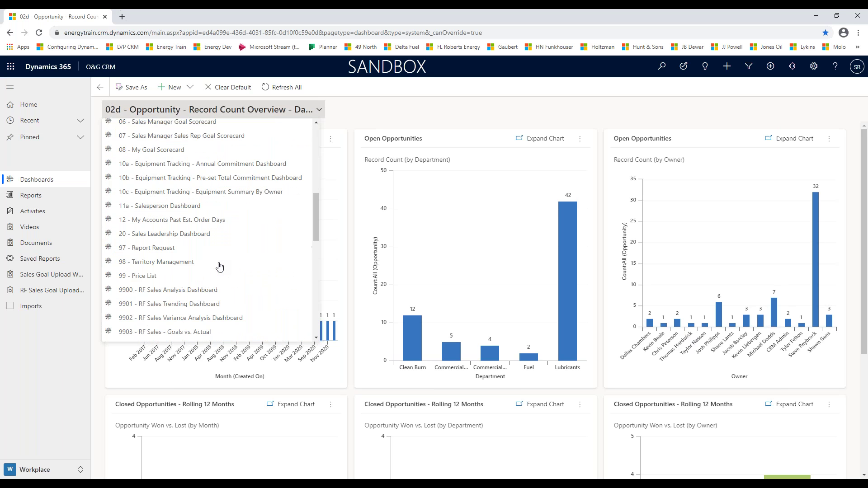
left_click(177, 260)
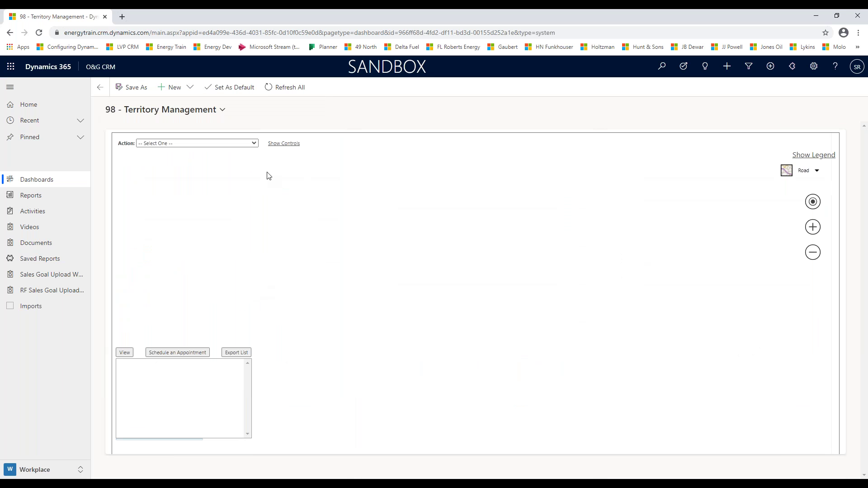
Step: Map owned accounts and leads within a radius of 20 around the address green bay, WI
left_click(255, 144)
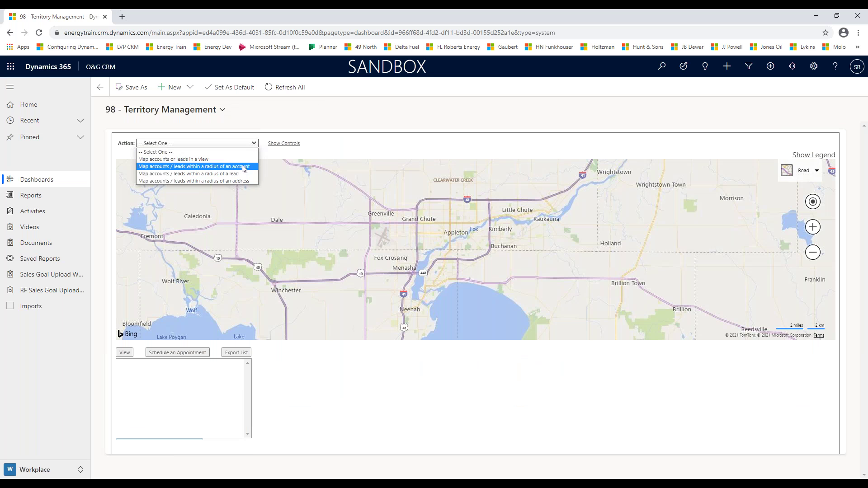
left_click(236, 181)
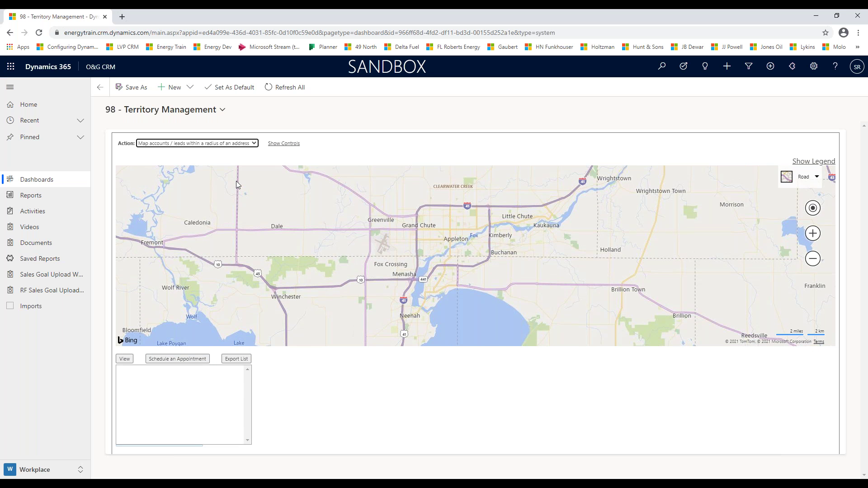
type("gre")
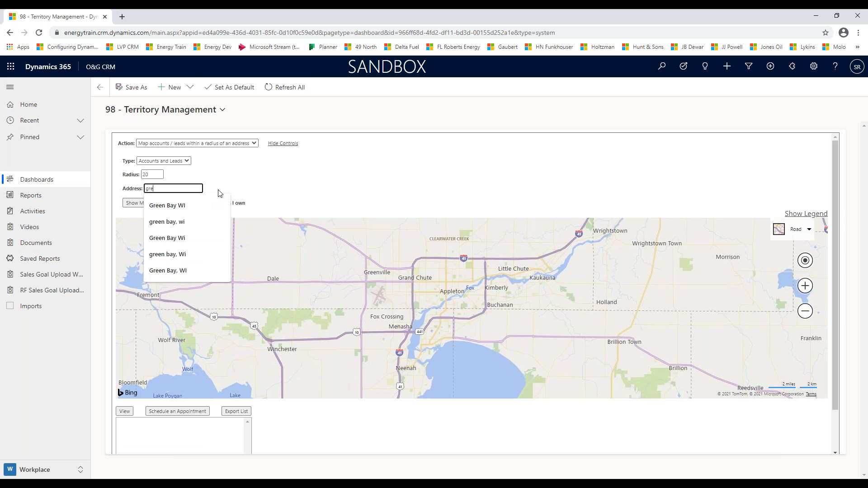
type("en bay")
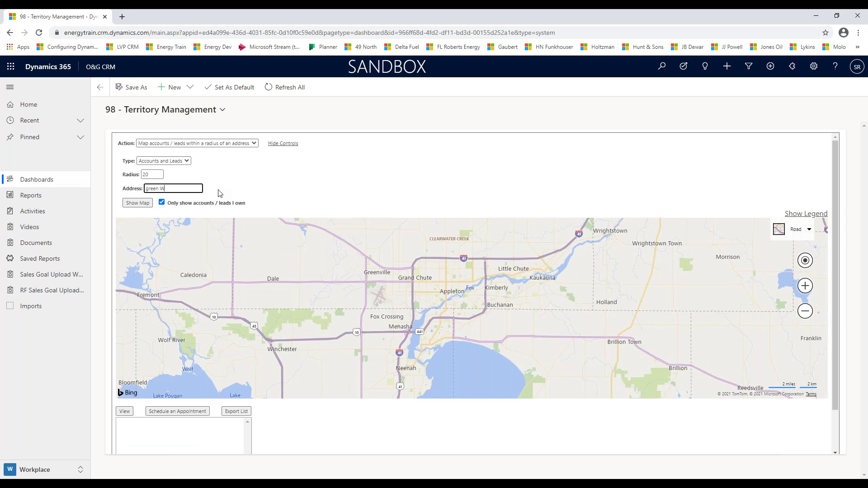
type(", WI")
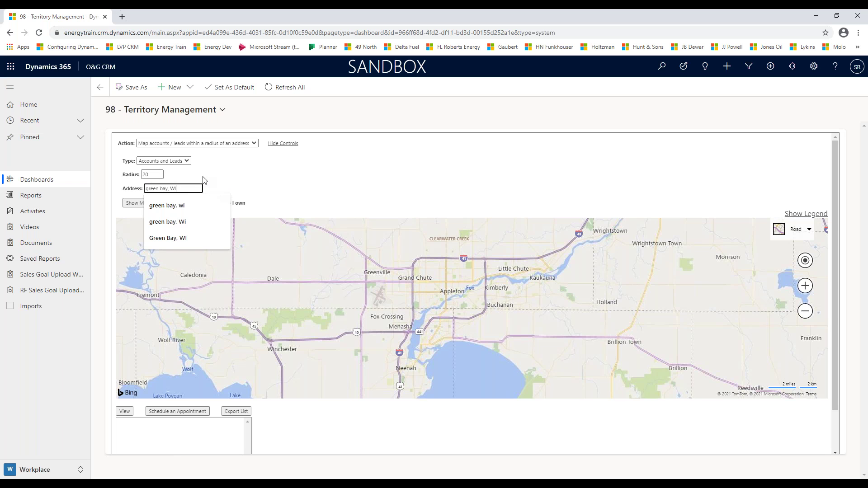
left_click(264, 179)
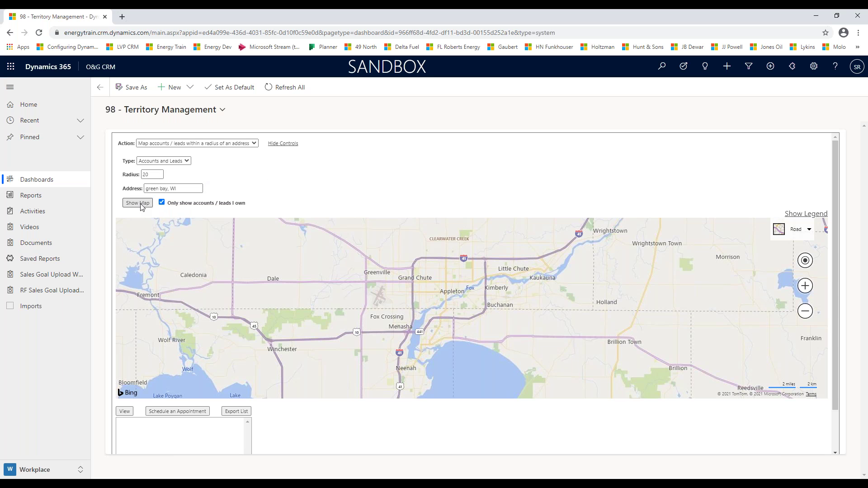
left_click(142, 204)
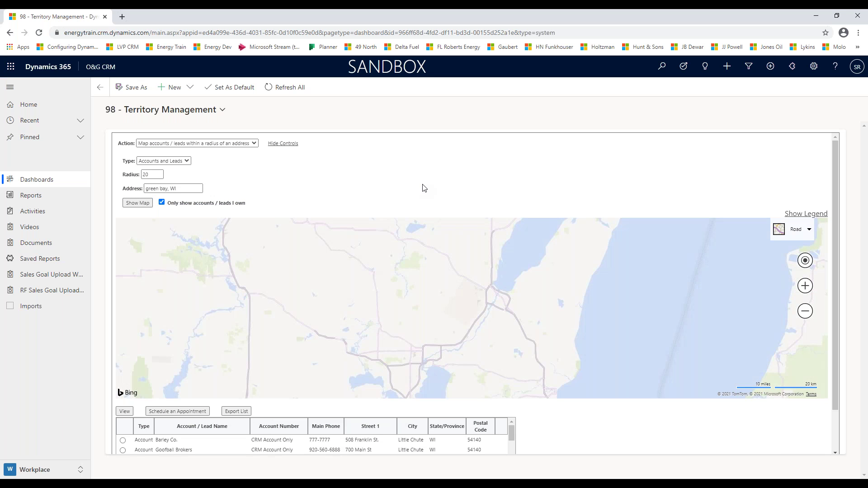
Step: Examine the account and lead markers around Green Bay on the map and the account list below it
left_click(806, 312)
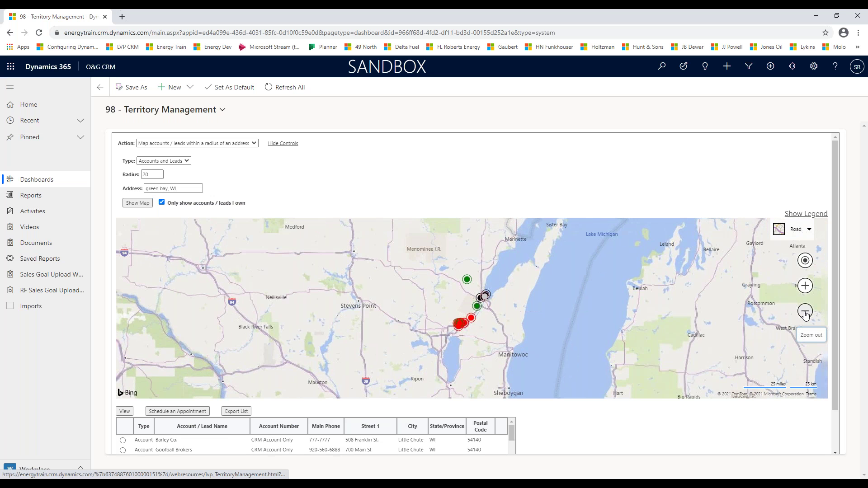
left_click(805, 312)
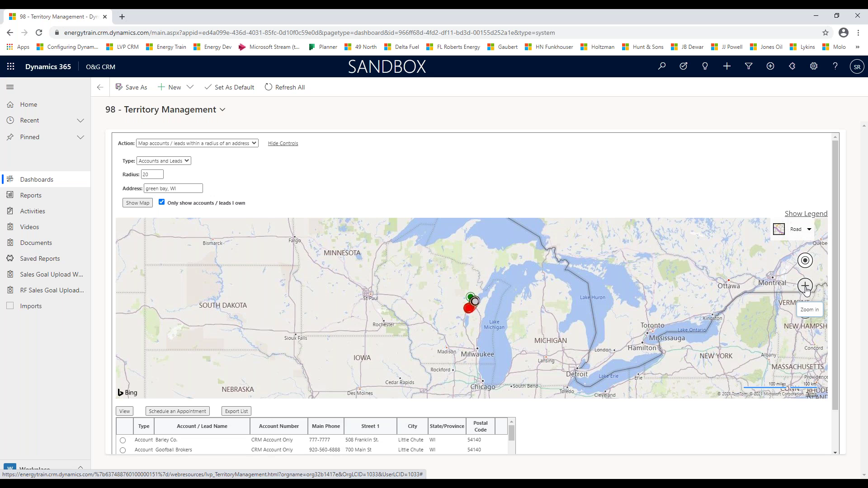
left_click(805, 287)
left_click(806, 287)
left_click(805, 286)
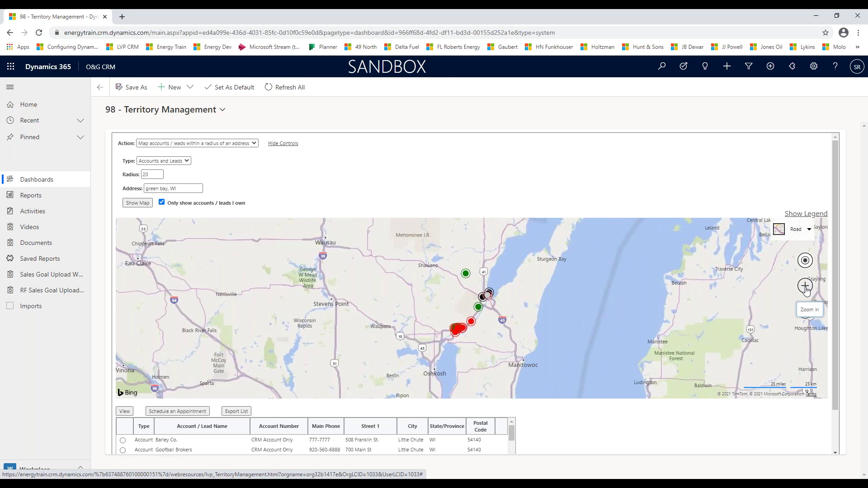
left_click_drag(340, 275, 353, 289)
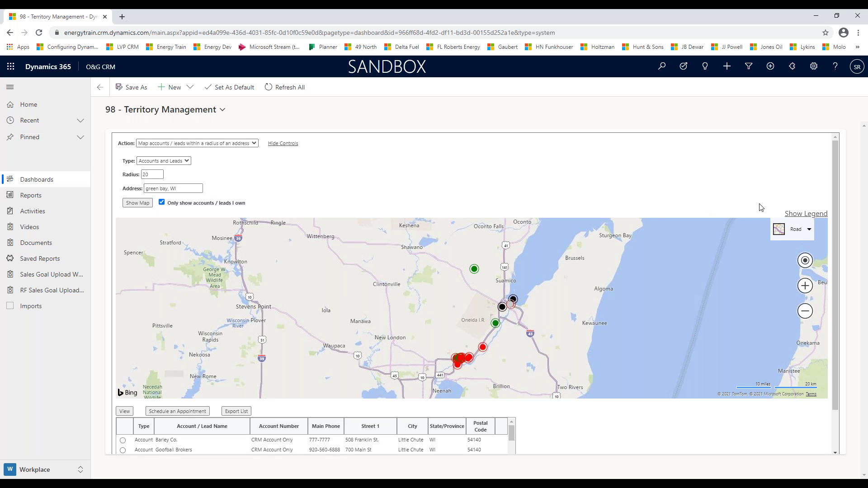
mouse_move(817, 215)
left_click(474, 271)
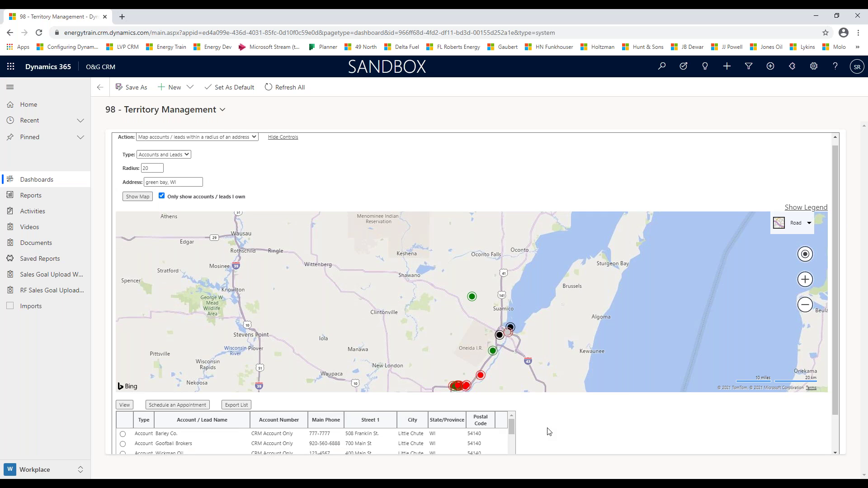
scroll(547, 433, "down", 1)
mouse_move(512, 390)
left_mouse_down()
mouse_move(512, 412)
mouse_move(512, 386)
left_mouse_up()
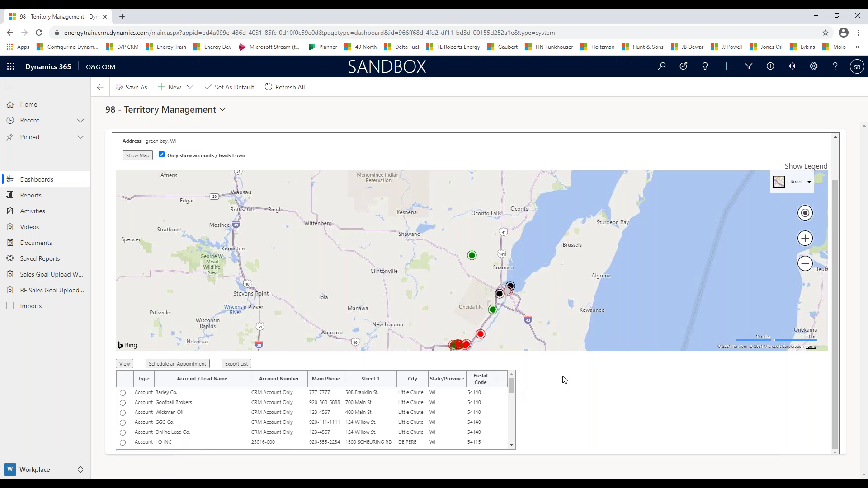
scroll(564, 371, "up", 1)
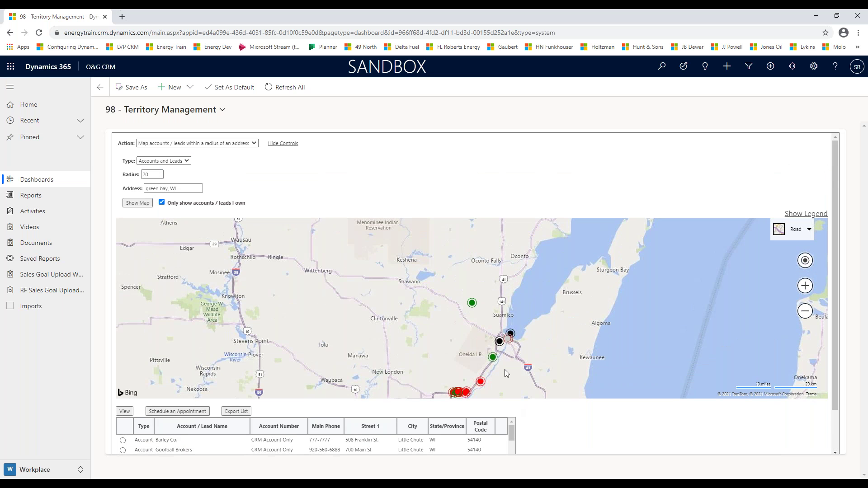
Step: Change to the Equipment Tracking area and open the 200 Gallon Tank equipment record with ID 665-15
left_click(82, 472)
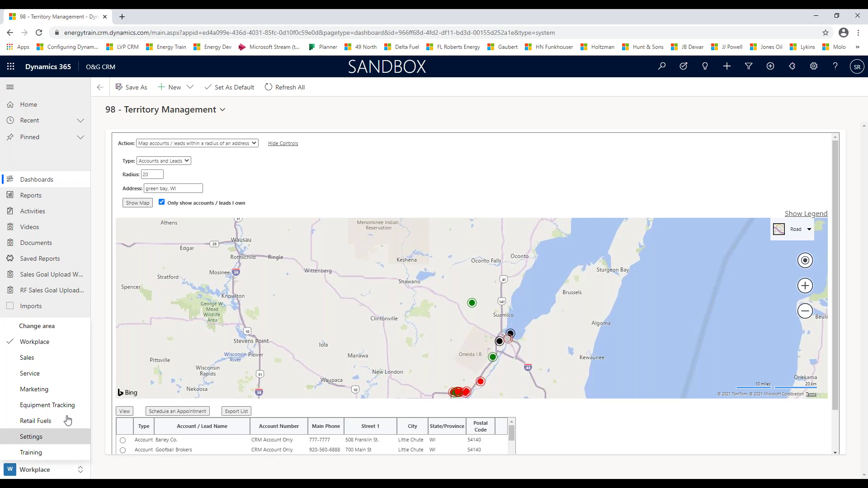
left_click(40, 406)
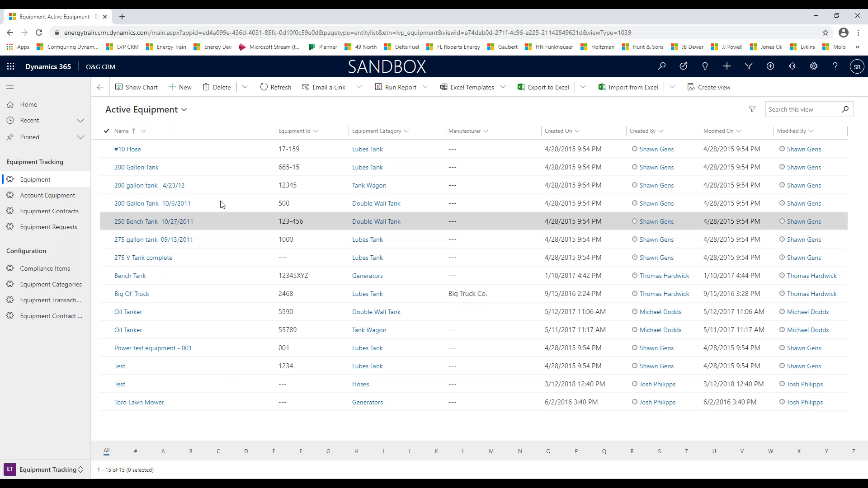
double_click(220, 172)
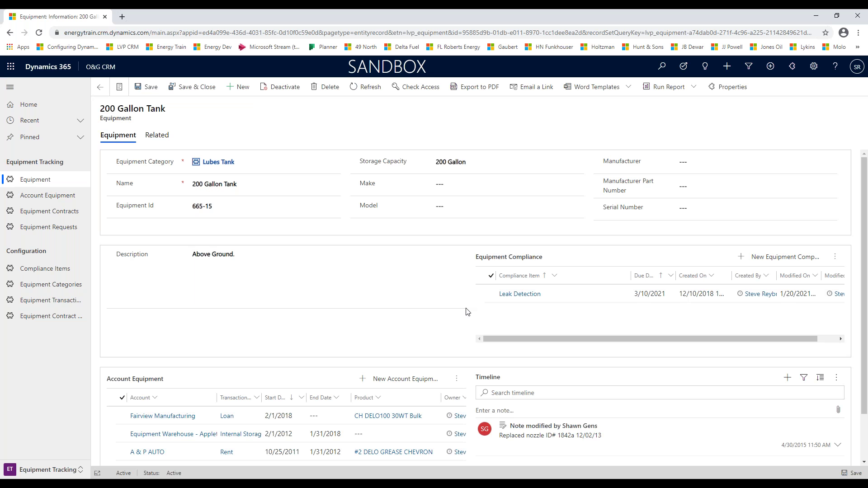
Step: Open the tank's Fairview Manufacturing loan record under Account Equipment and examine its annual commitment details
scroll(468, 312, "down", 1)
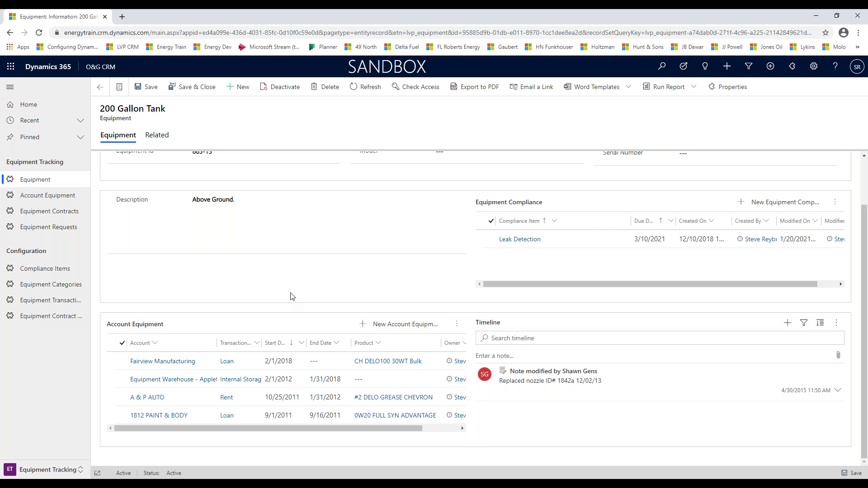
left_click(257, 361)
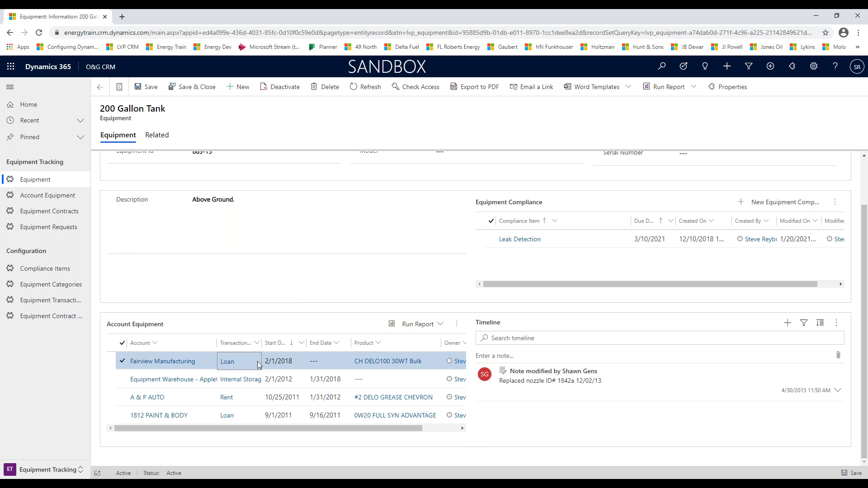
double_click(258, 363)
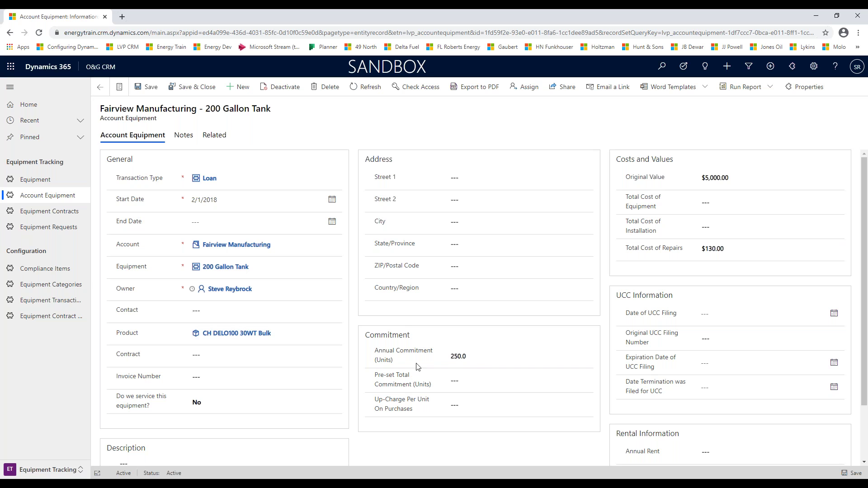
left_click(447, 364)
left_click(436, 363)
Step: Open the linked Fairview Manufacturing account and display its related Account Product Prices
left_click(221, 245)
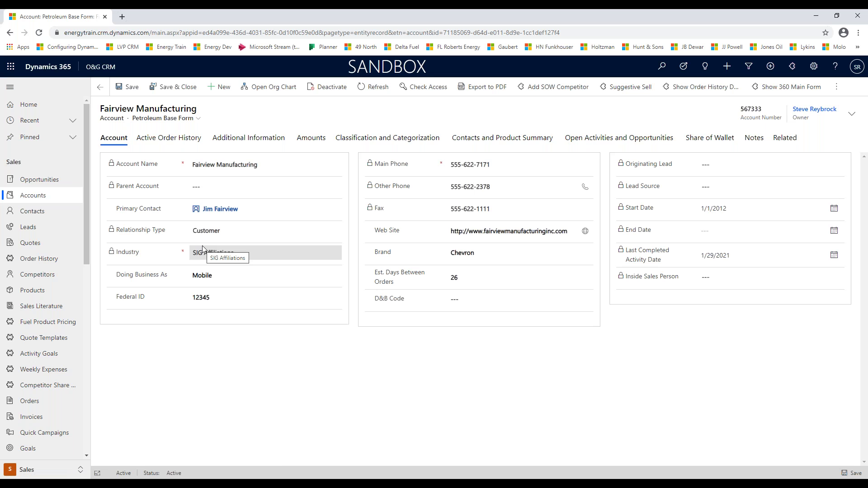
left_click(790, 140)
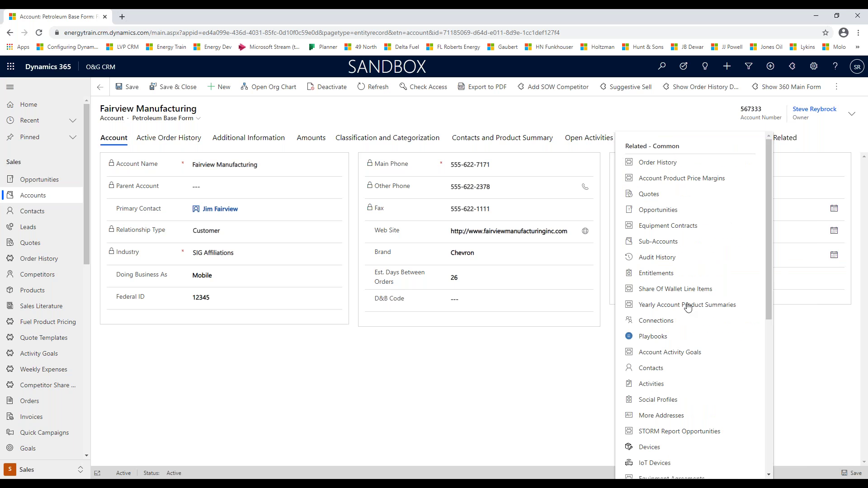
scroll(680, 308, "down", 5)
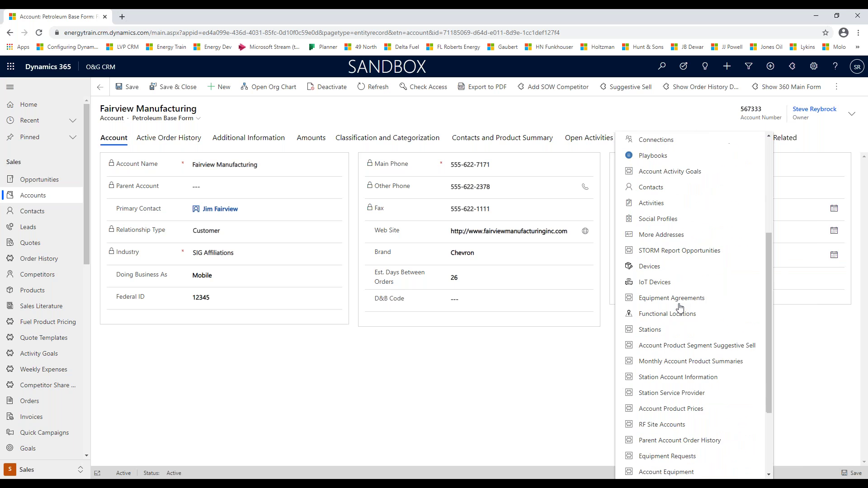
scroll(679, 308, "down", 1)
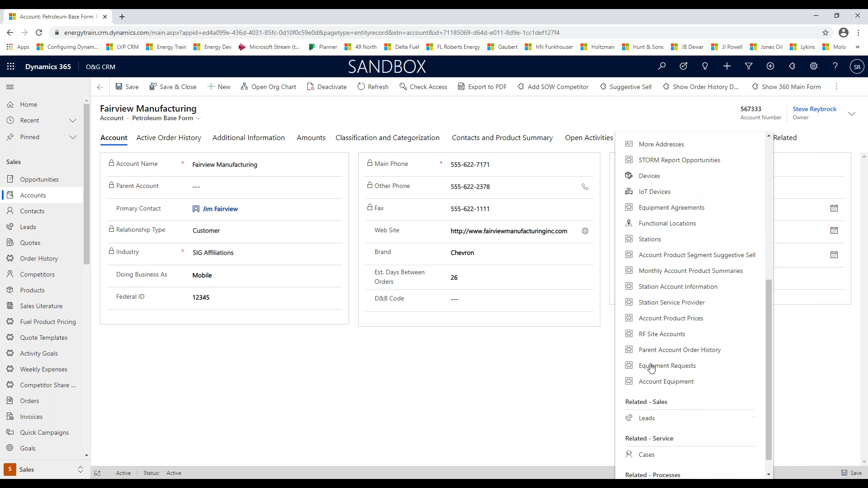
left_click(657, 320)
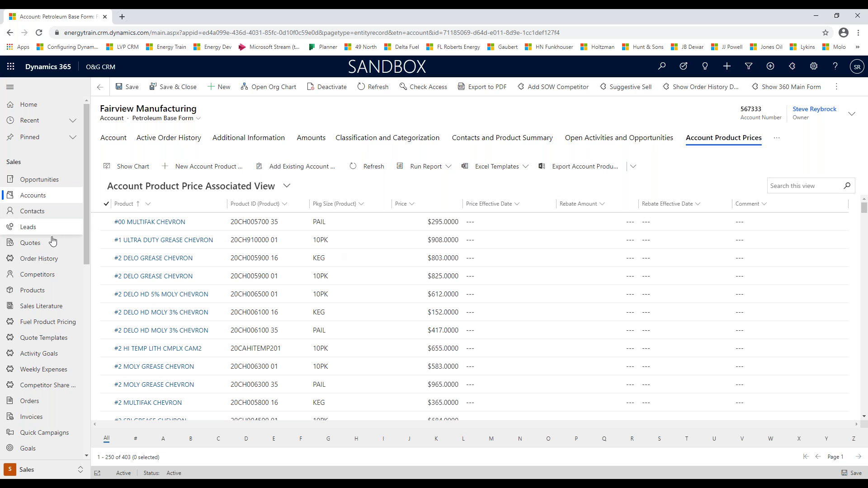
Step: Display the All Products list and search it for "100-p"
left_click(38, 295)
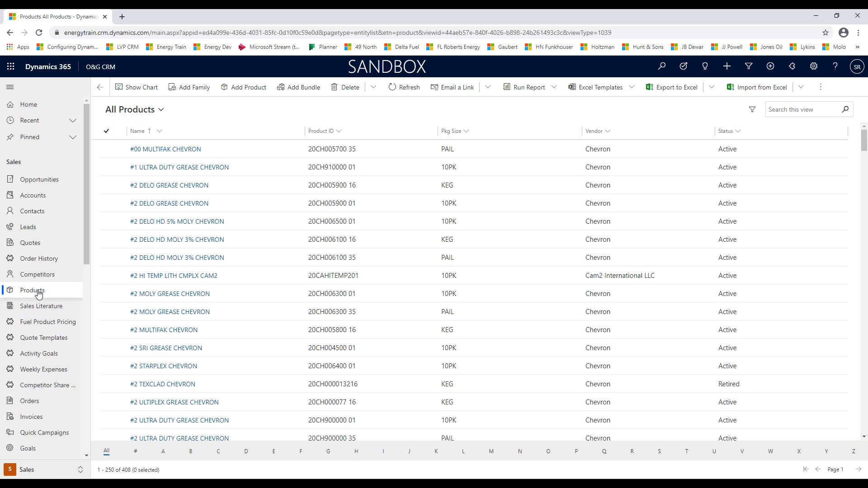
left_click(778, 111)
type("100-p")
key("Return")
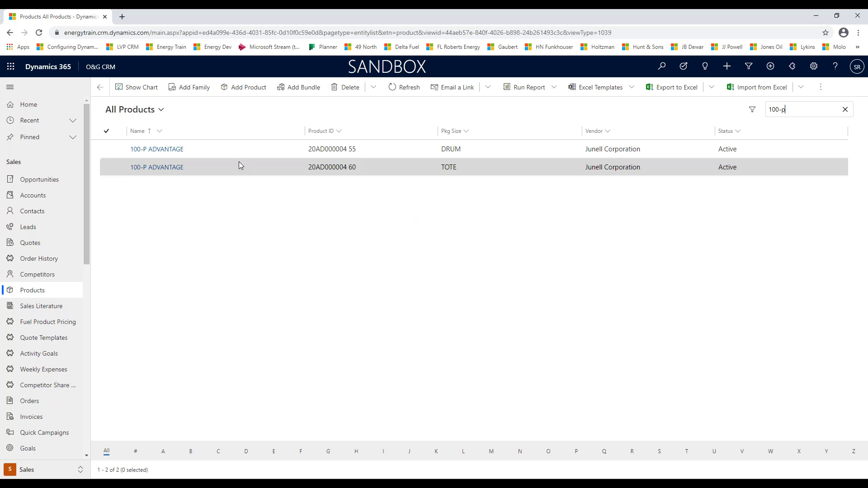
Step: Open the 100-P ADVANTAGE product in DRUM size and display its related Product Balances
left_click(174, 149)
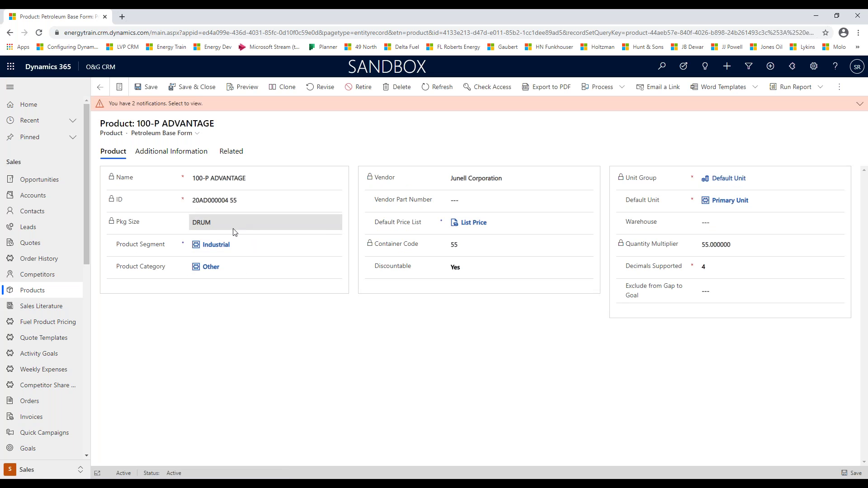
left_click(231, 156)
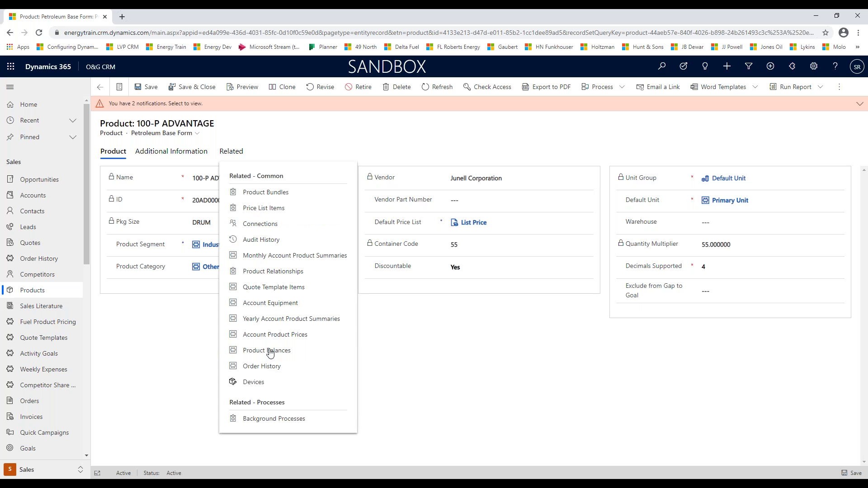
left_click(270, 351)
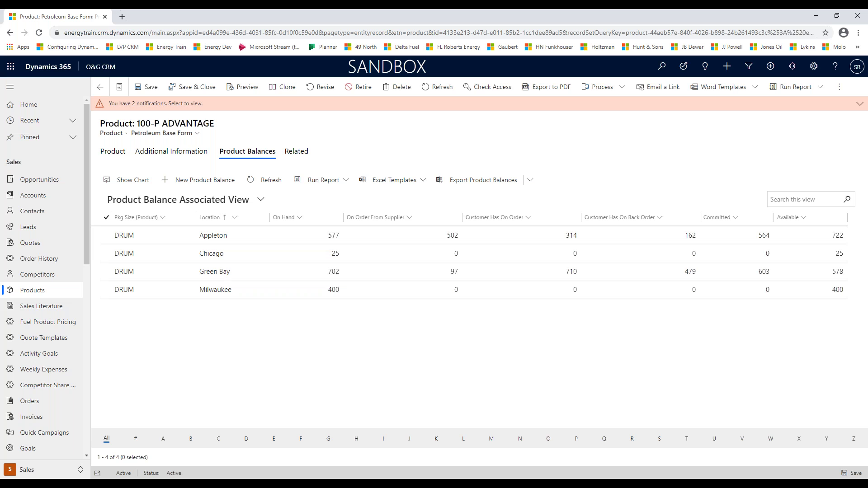
Step: Return to the recently viewed Fairview Manufacturing account and review its additional address, billing and fuel pricing information
left_click(74, 122)
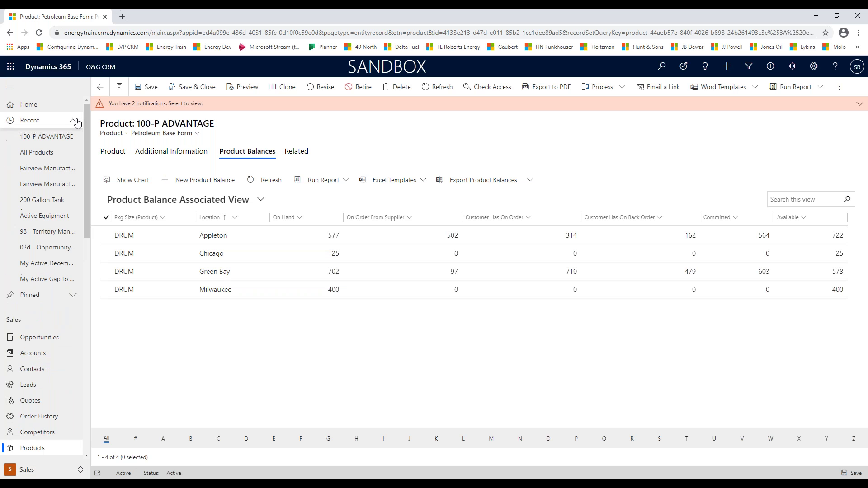
left_click(40, 169)
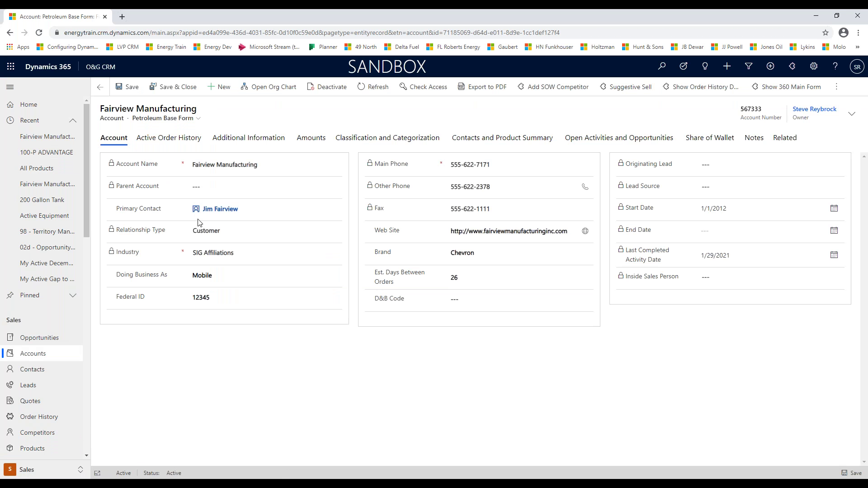
left_click(253, 139)
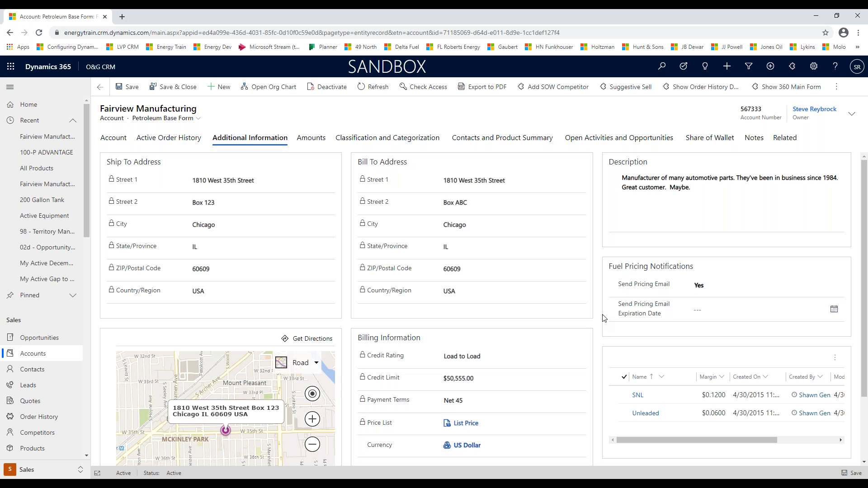
scroll(606, 317, "down", 1)
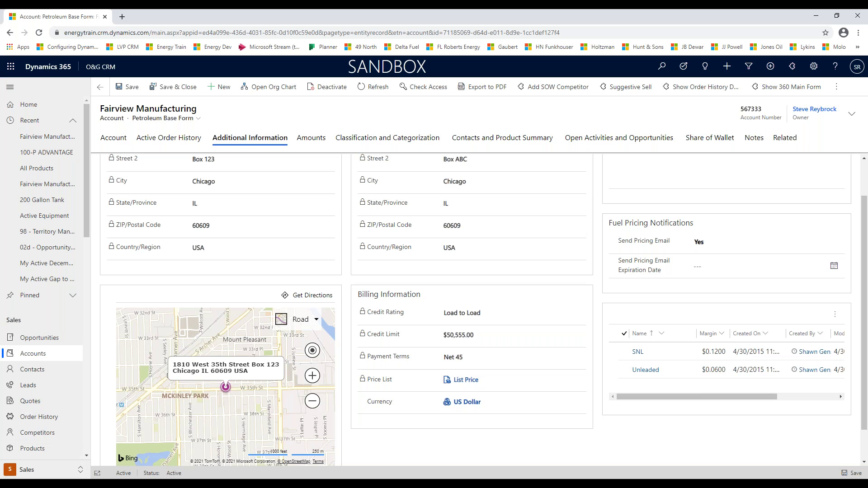
Step: Open the Albers Const. account from the My Active Accounts list in the Sales area
left_click(39, 471)
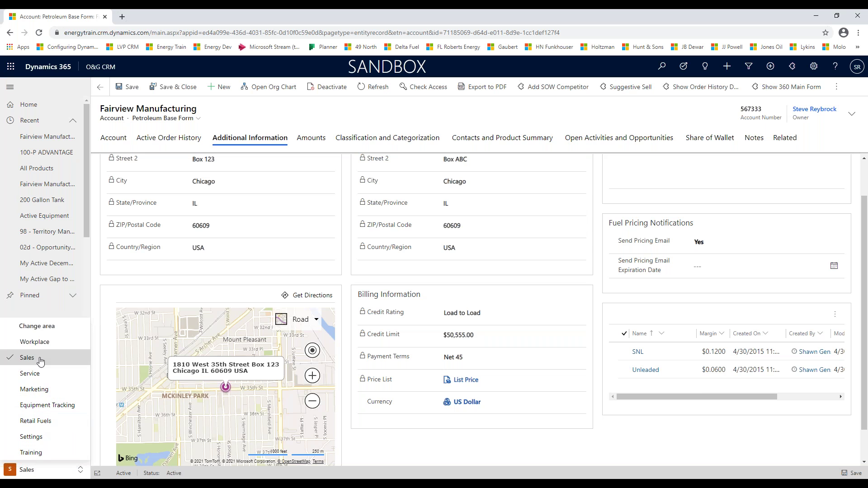
left_click(39, 358)
left_click(72, 121)
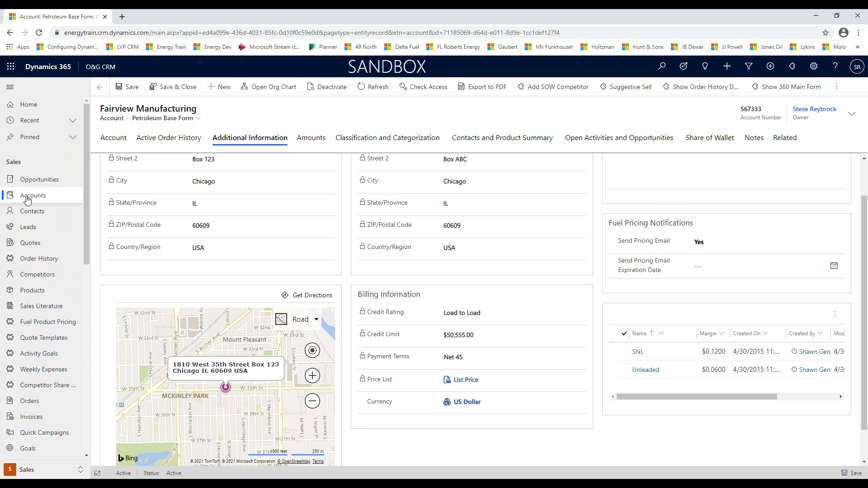
left_click(27, 198)
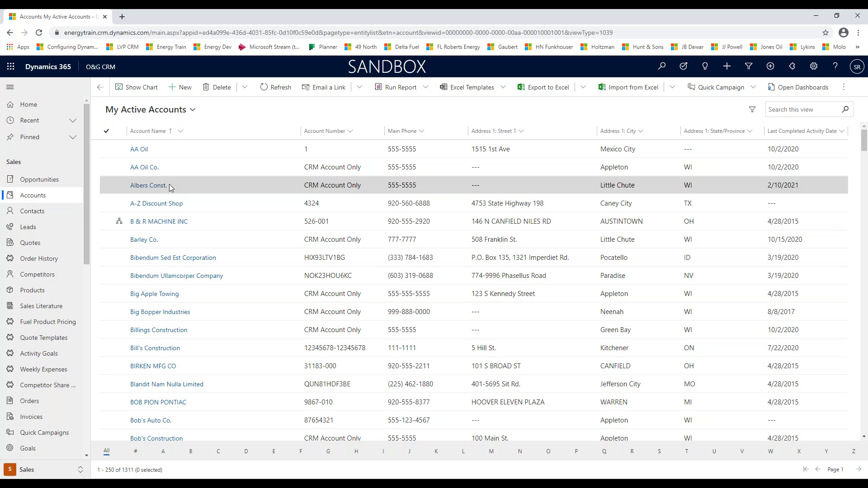
double_click(170, 187)
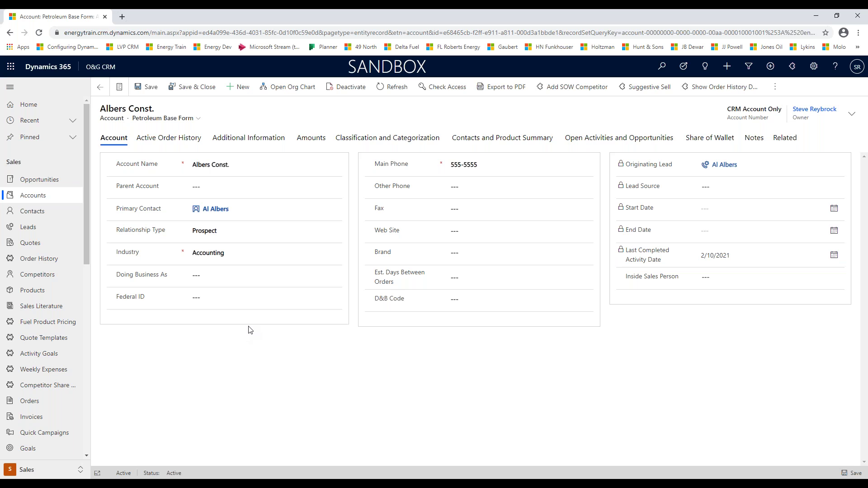
Step: Display the account's open activities and opportunities, and review the activity types available for a new activity
left_click(618, 137)
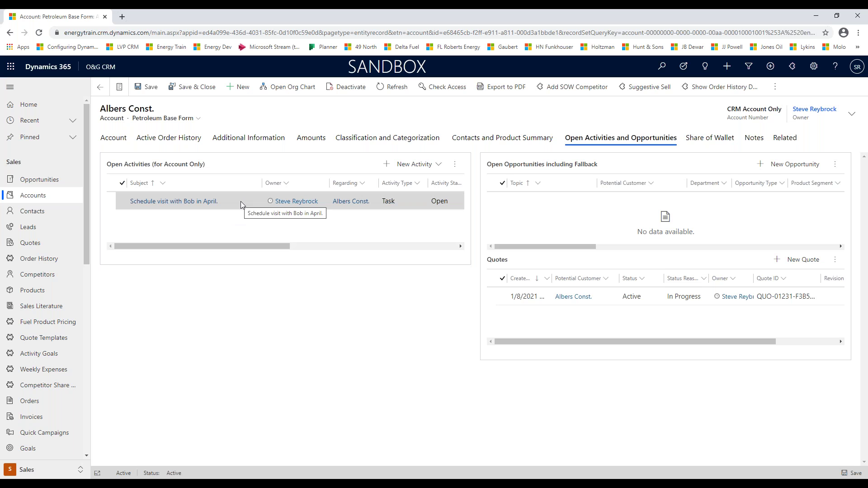
left_click(436, 167)
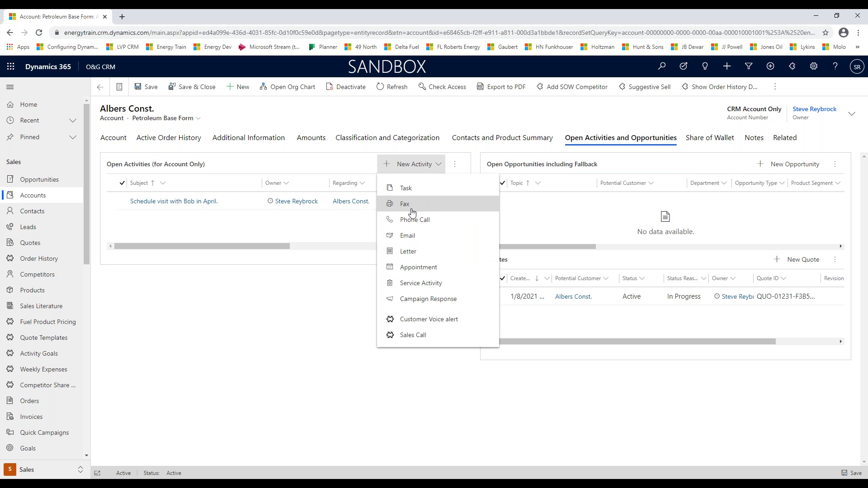
left_click(329, 226)
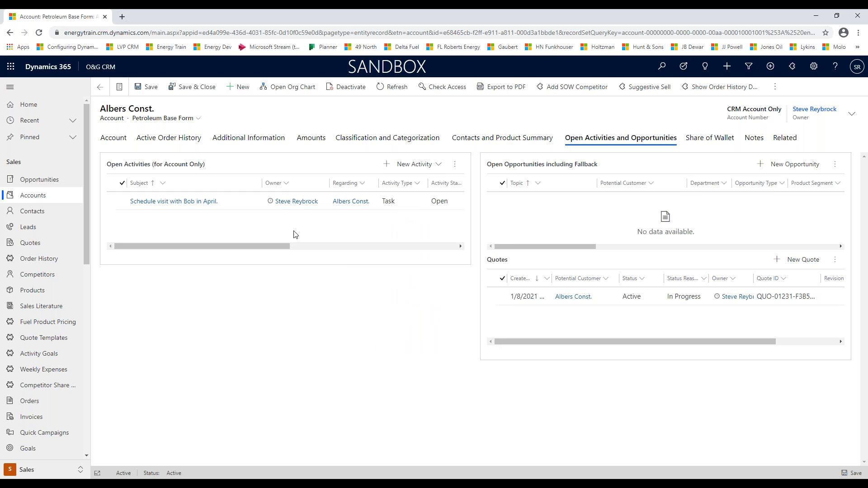
Step: Open the account's April visit task, then save and close it
left_click(241, 203)
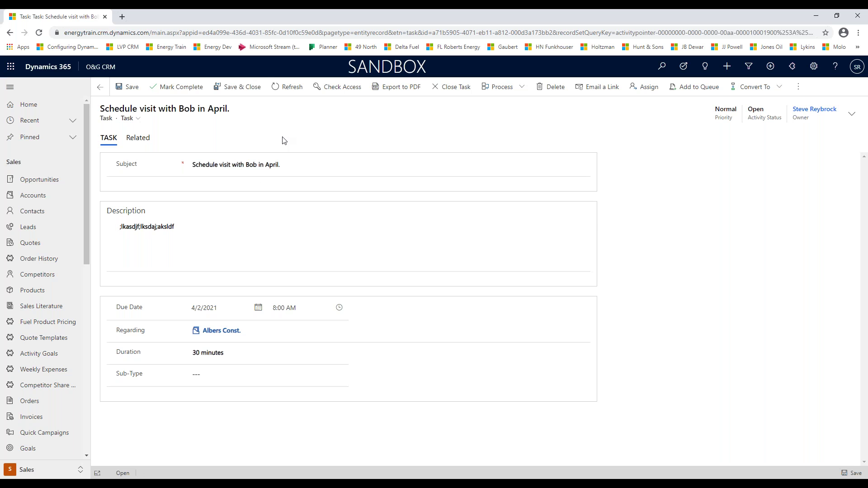
left_click(244, 89)
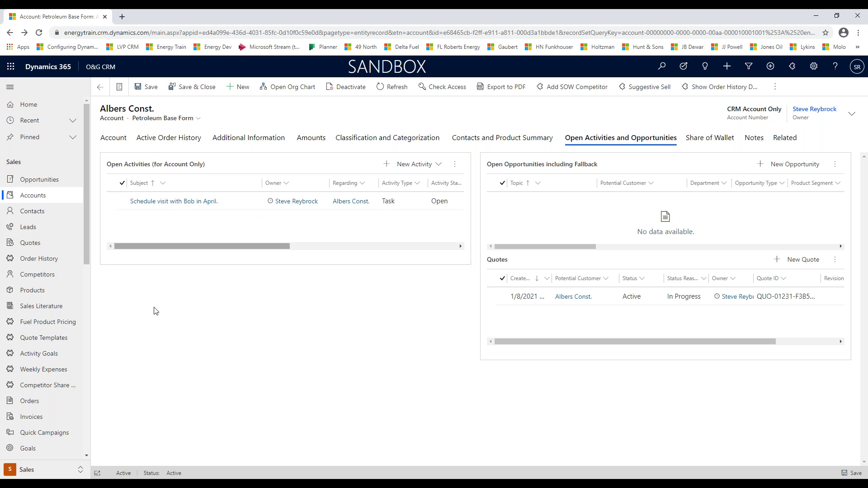
Step: Display the My Activities list in the Workplace area and filter it to activities due Today or earlier
left_click(81, 470)
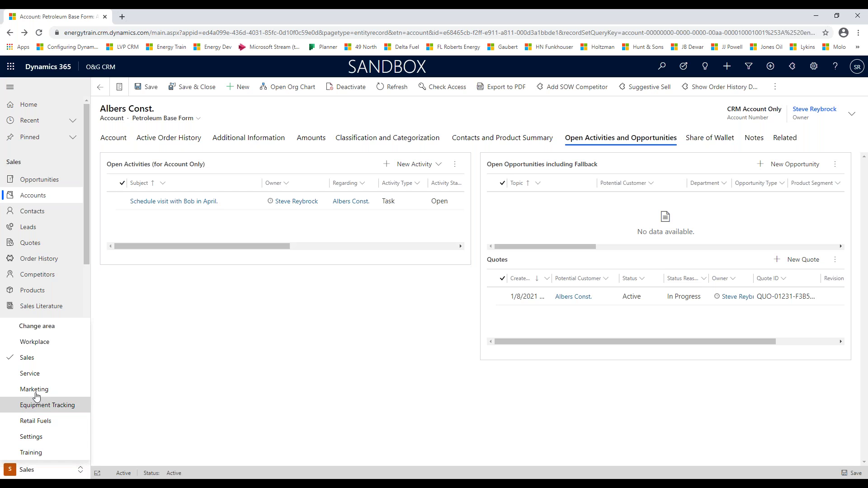
left_click(41, 343)
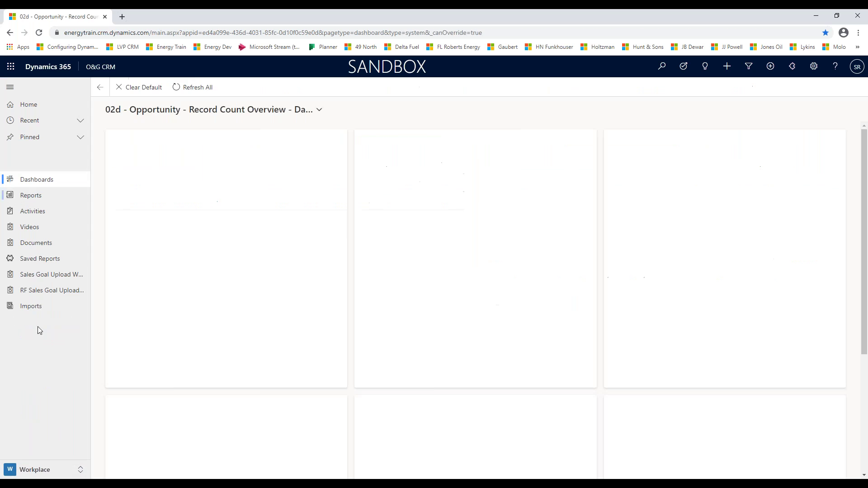
left_click(33, 213)
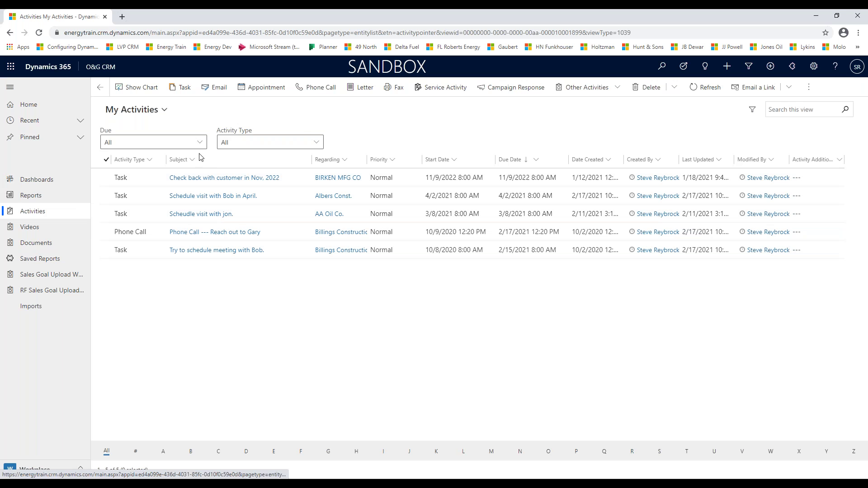
left_click(133, 142)
left_click(127, 175)
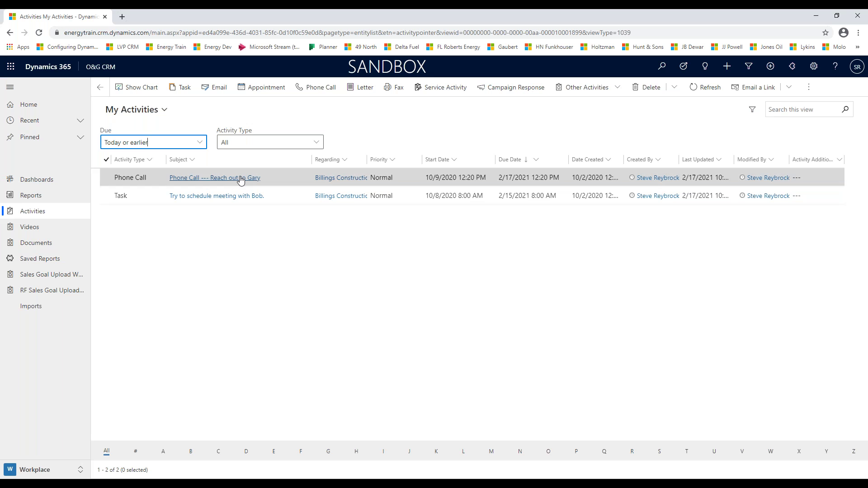
Step: Filter the activities by due date to Next 7 days or earlier, then to Next 90 days or earlier
left_click(200, 143)
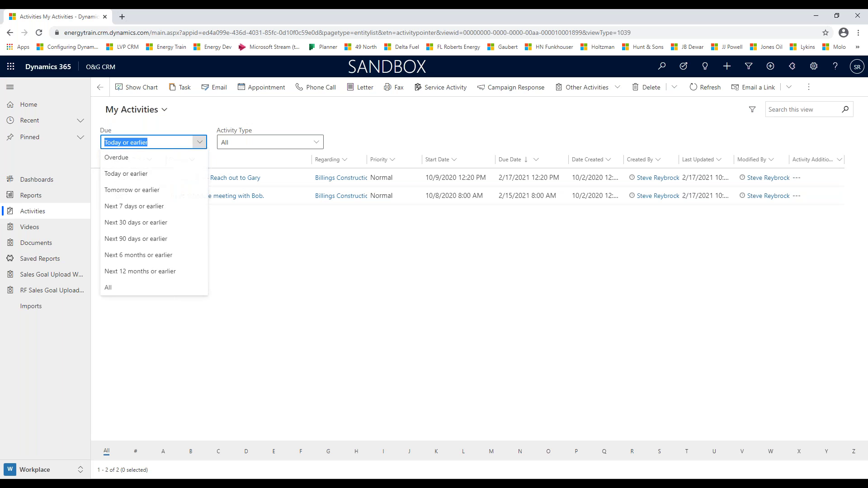
left_click(143, 207)
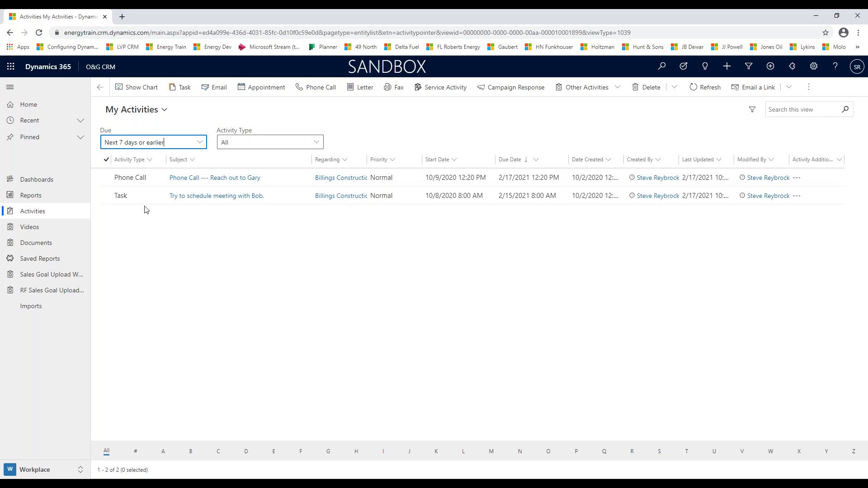
left_click(200, 144)
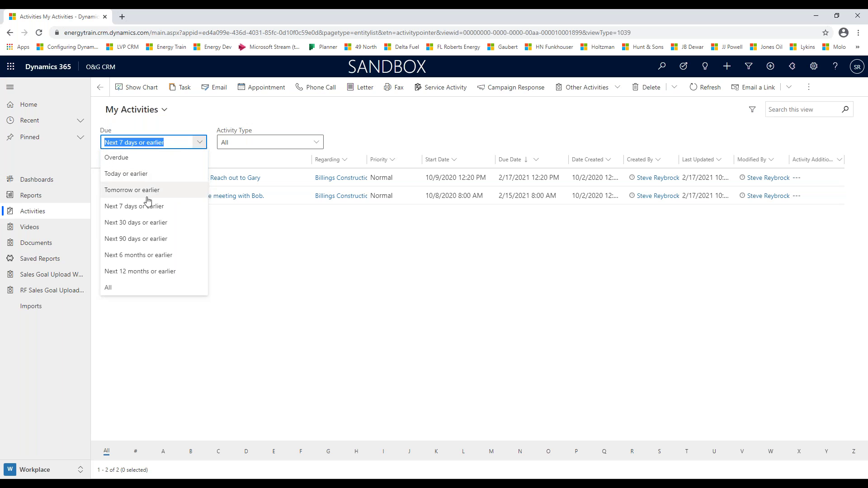
left_click(140, 238)
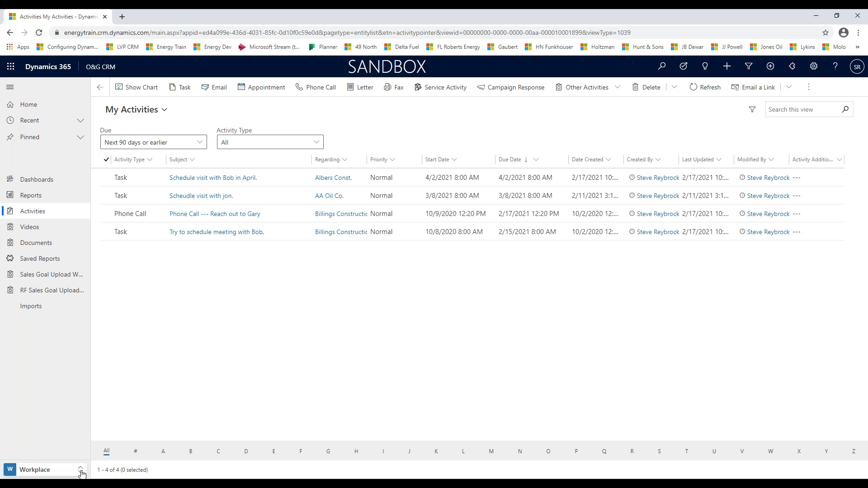
Step: Display the Active KPI Configurations list in the Sales area
left_click(81, 472)
left_click(25, 363)
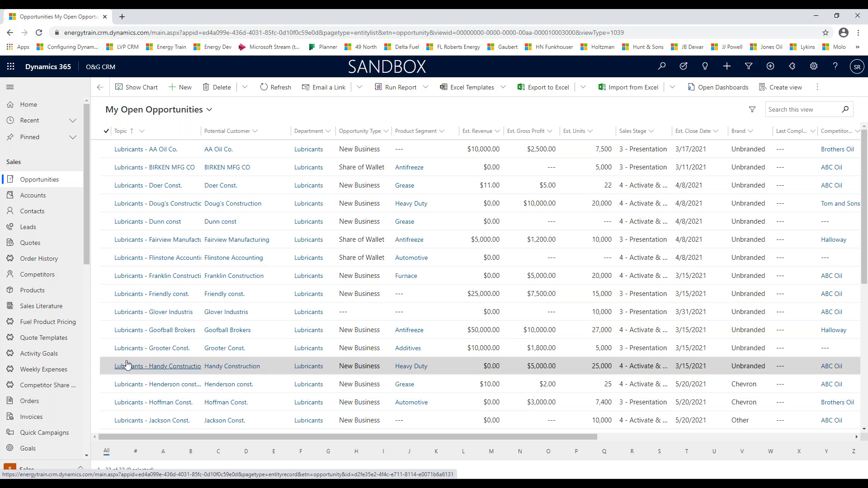
left_click_drag(86, 229, 83, 349)
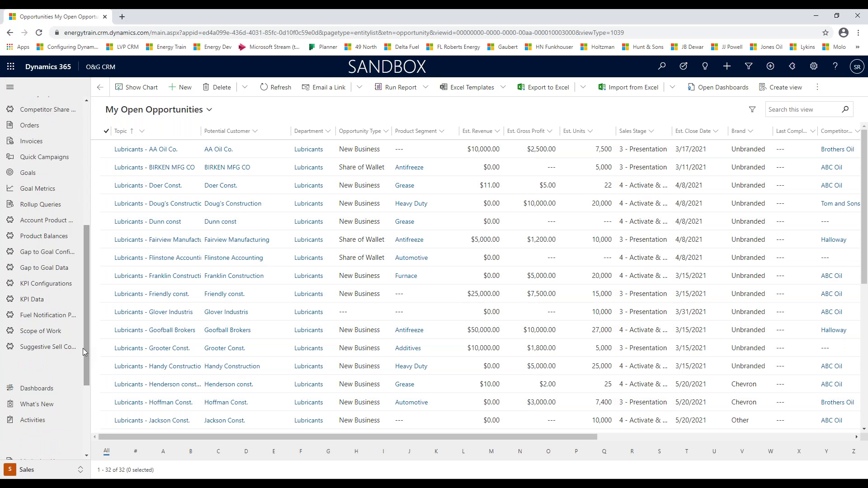
left_click(38, 284)
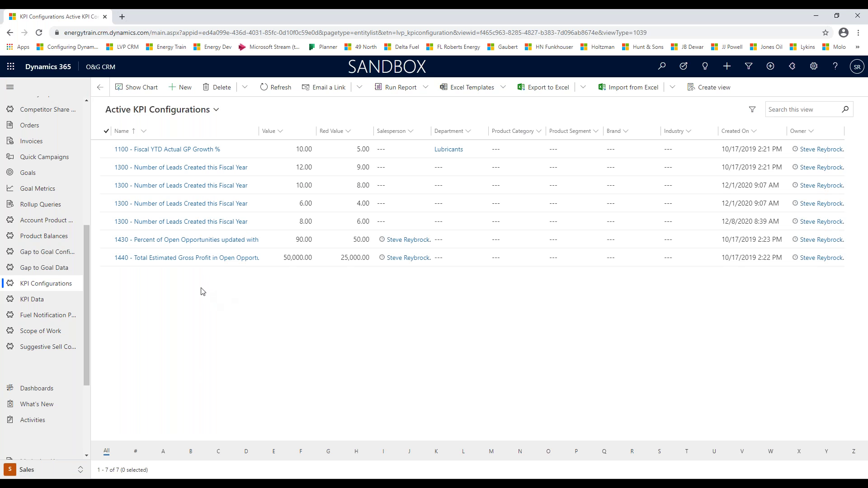
Step: Open a new KPI configuration form and review the selectable KPIs and the Salesperson field
left_click(189, 93)
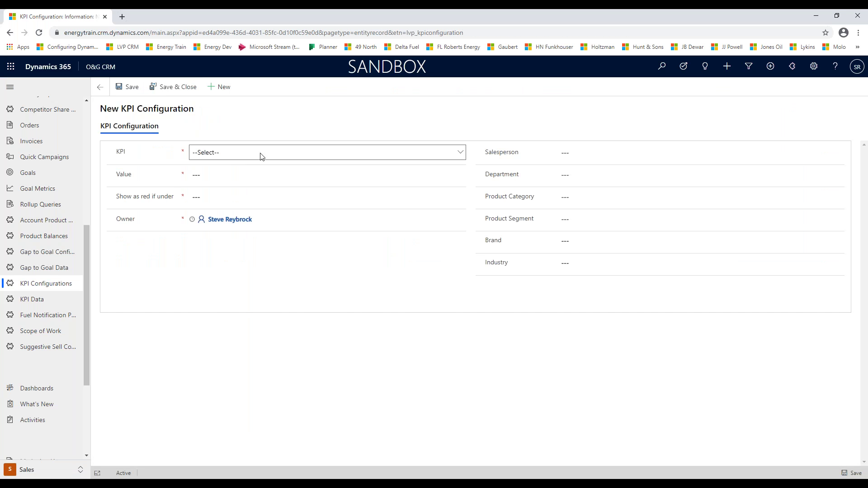
left_click(460, 156)
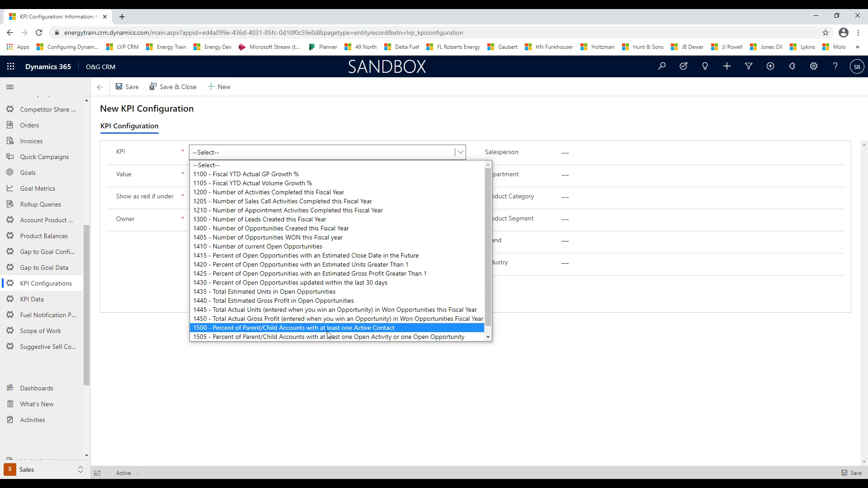
left_click(358, 123)
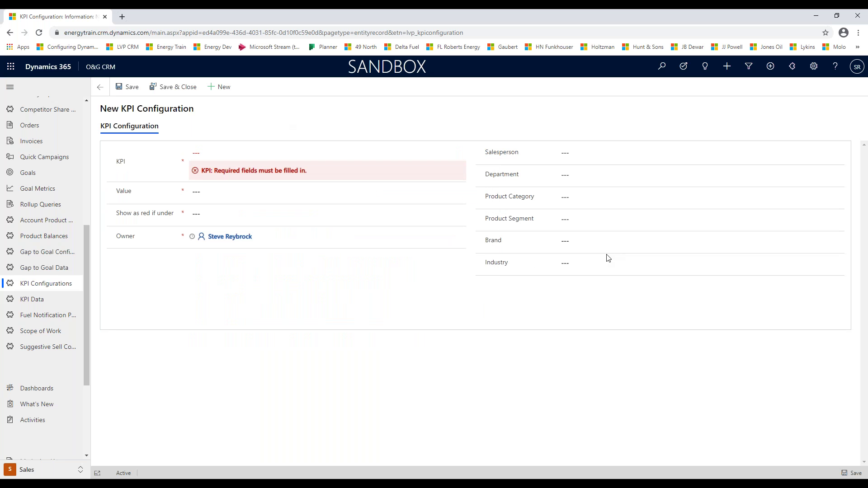
left_click(562, 154)
Step: Display the My Current Active KPI Data list to review KPI colors and actual values
left_click(26, 301)
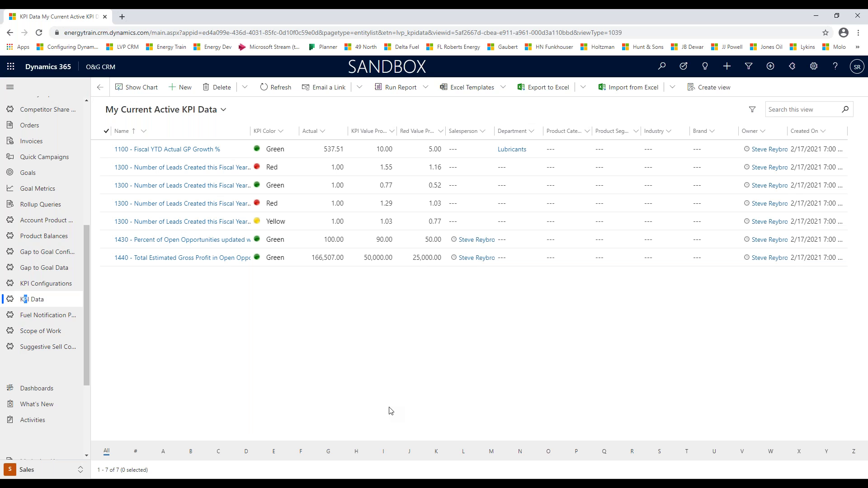
key("alt+Tab")
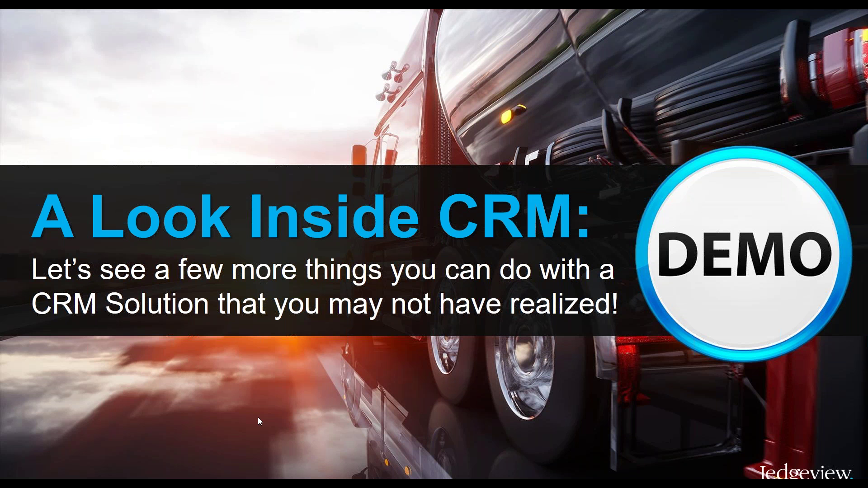
left_click(258, 422)
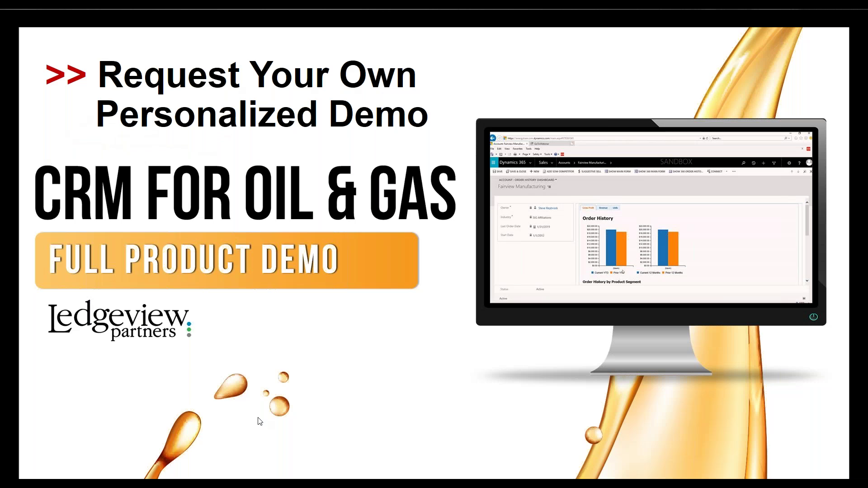